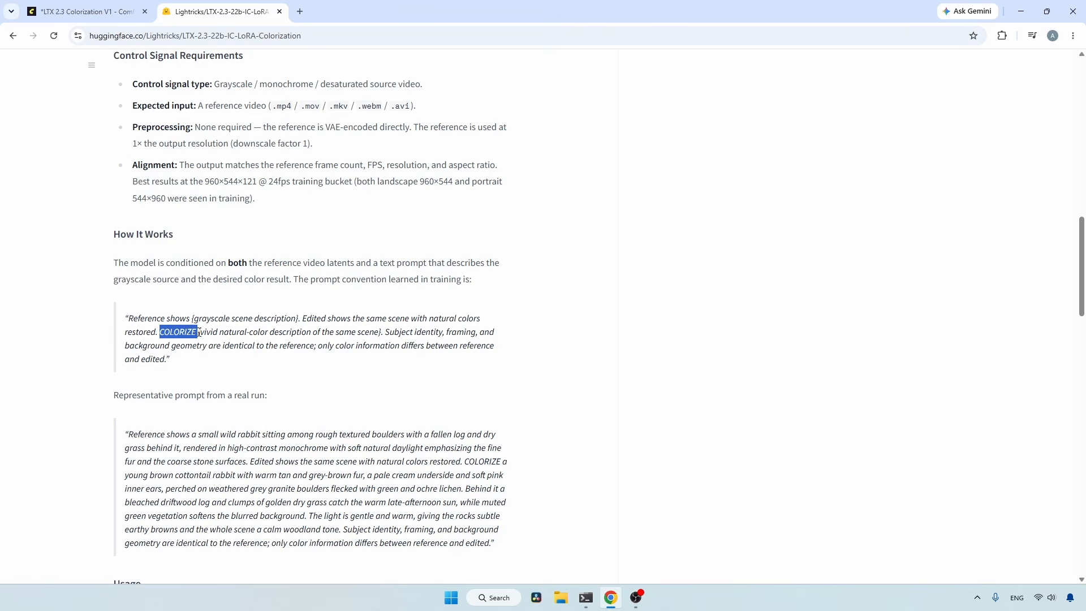
# Step: Read the COLORIZE prompt convention and the representative rabbit prompt on the LTX-2.3 IC-LoRA Colorization model page
pyautogui.moveTo(198, 331); pyautogui.dragTo(382, 333)
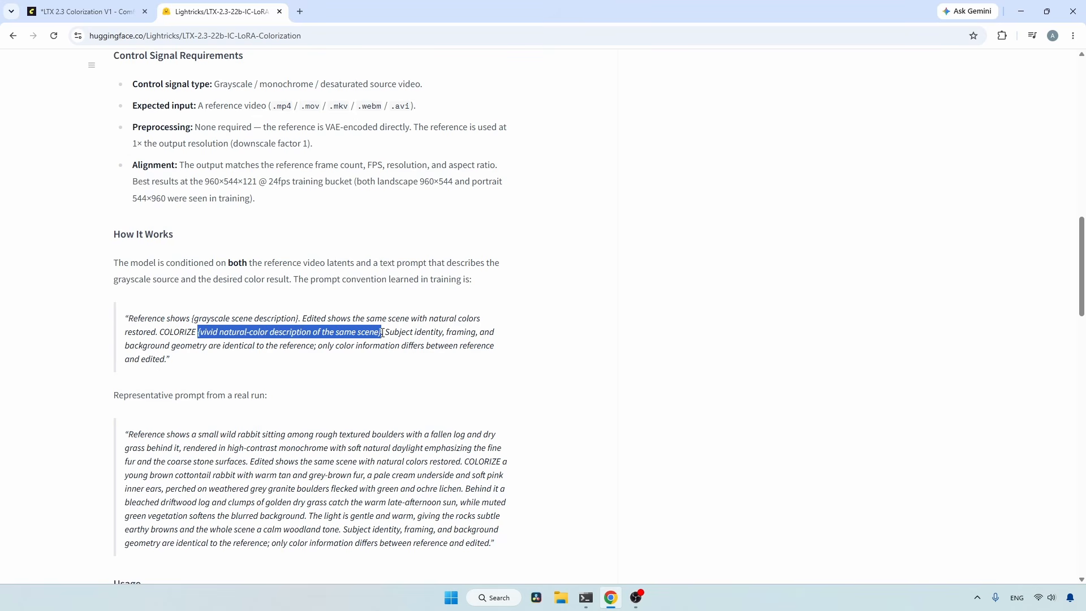
pyautogui.scroll(-1, 382, 332)
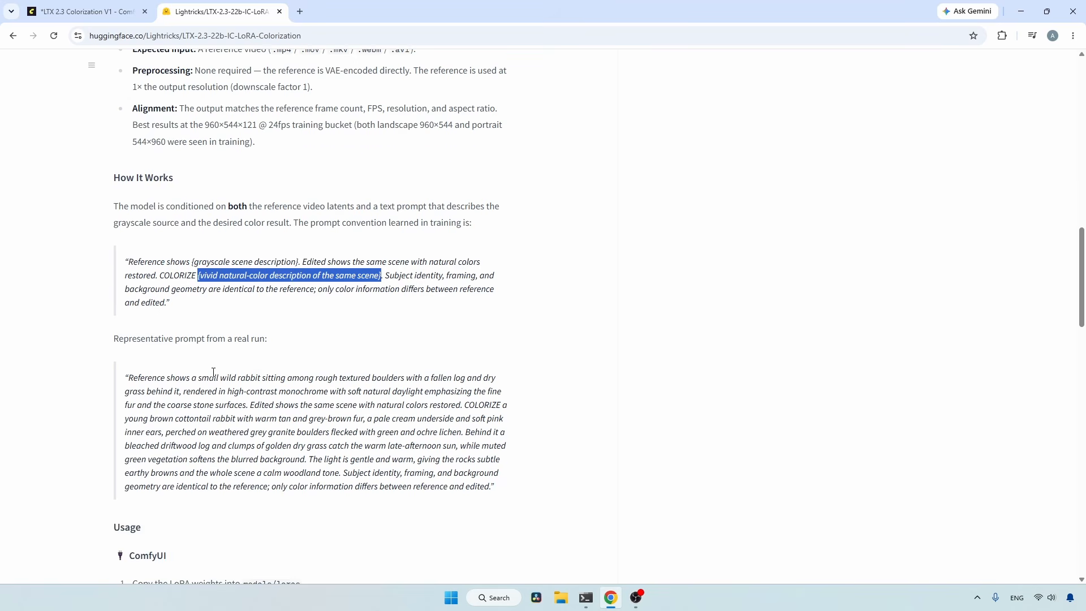
pyautogui.moveTo(131, 377); pyautogui.dragTo(494, 488)
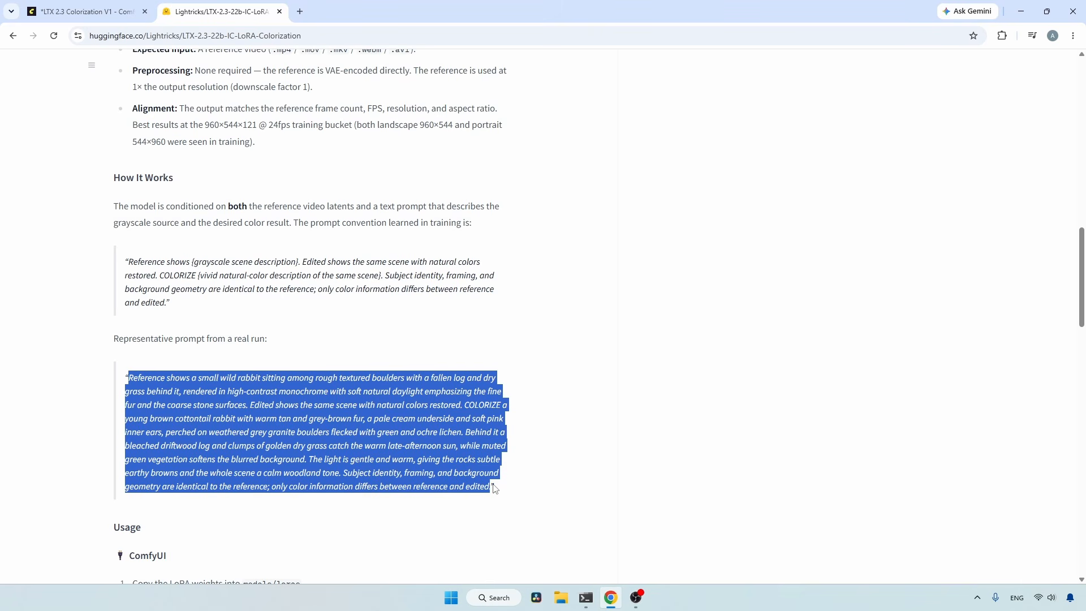
# Step: Open the model repository's file list and highlight the ltx-2.3-22b-ic-lora-colorization-0.9.safetensors file name
pyautogui.moveTo(1081, 306); pyautogui.dragTo(1081, 62)
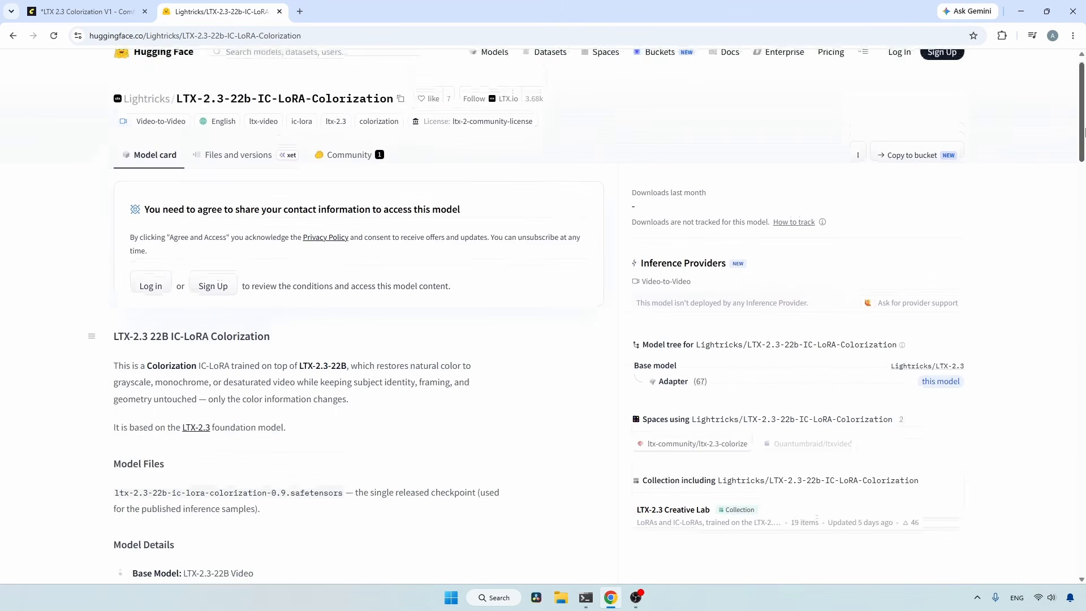
pyautogui.click(277, 169)
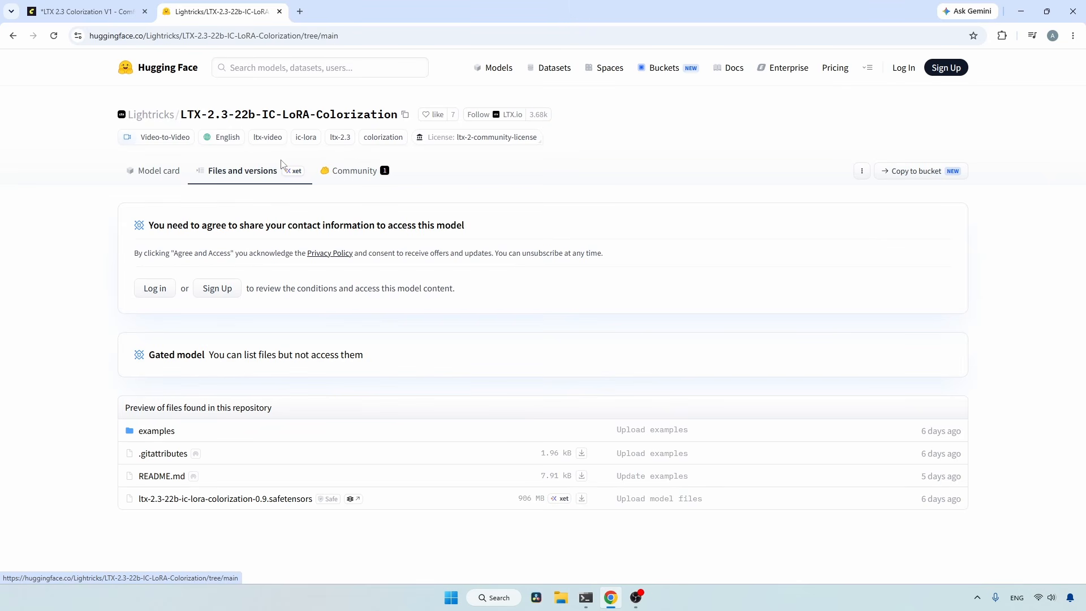
pyautogui.moveTo(400, 496); pyautogui.dragTo(138, 496)
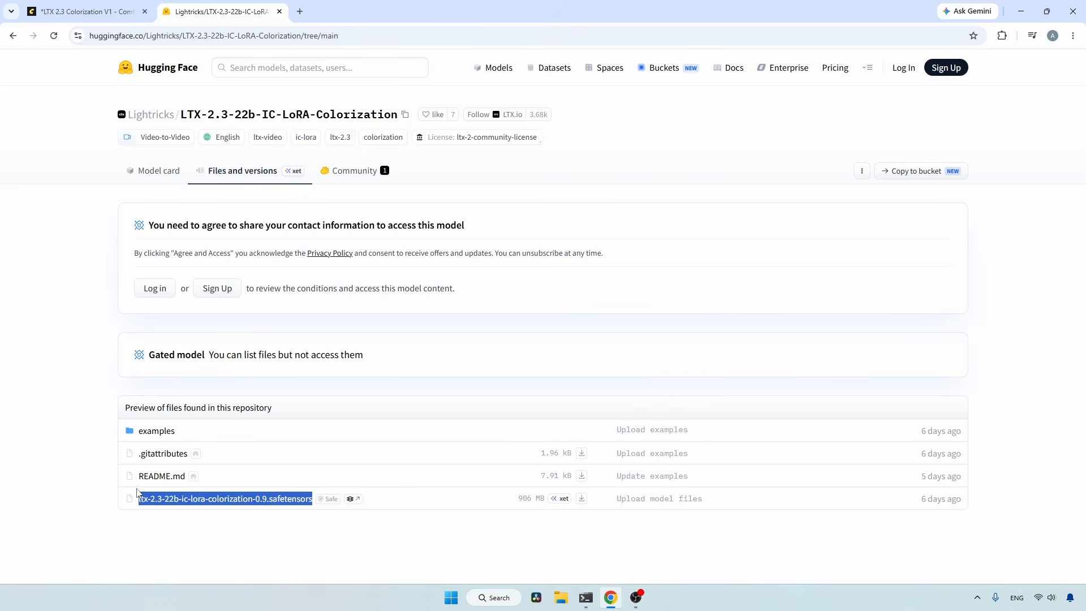
# Step: Switch to the ComfyUI workflow and examine the Load LoRA, Get IC-LoRA Parameters and LTXVAddGuide nodes
pyautogui.hotkey('ctrl', 'shift', 'Tab')
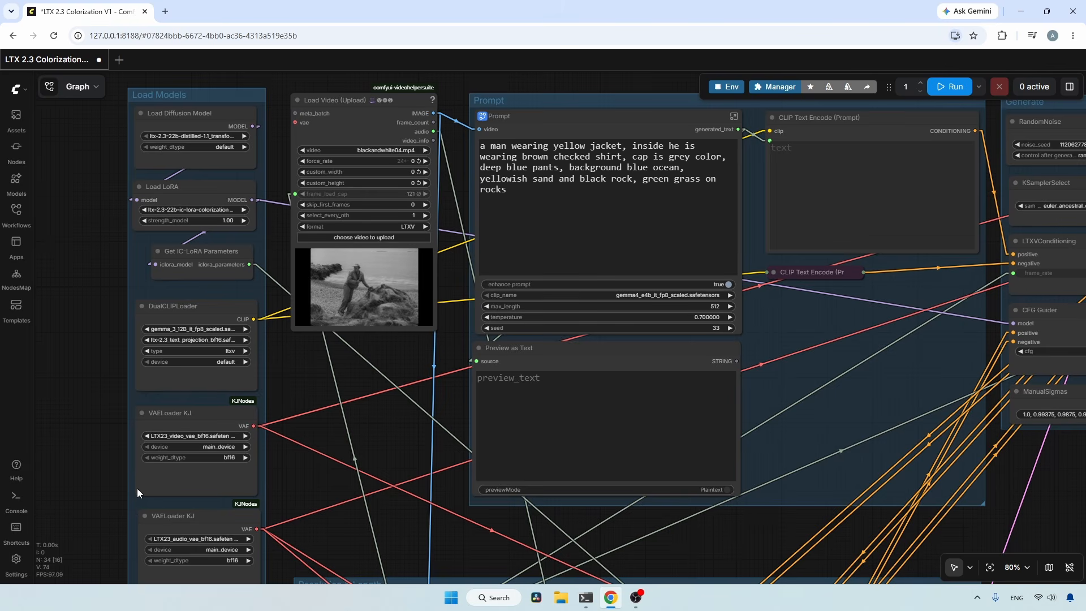
pyautogui.scroll(5, 245, 196)
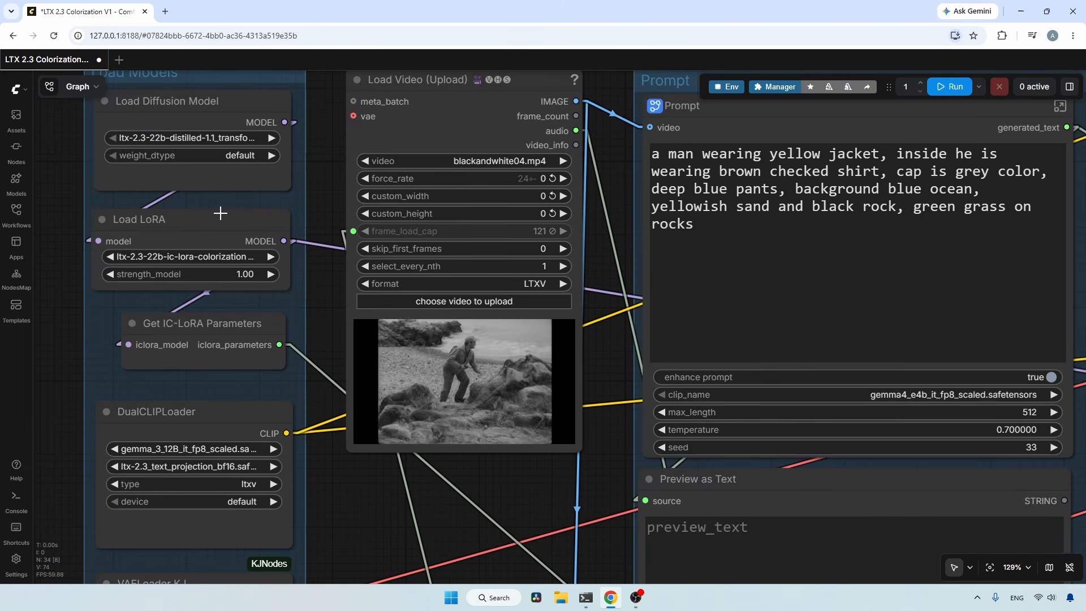
pyautogui.click(221, 214)
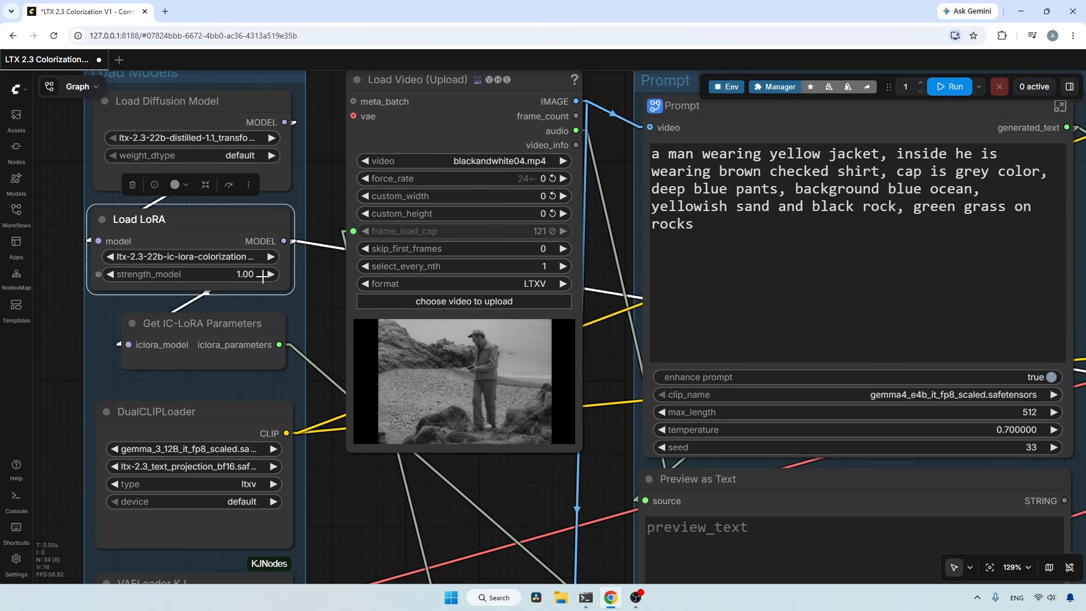
pyautogui.click(261, 319)
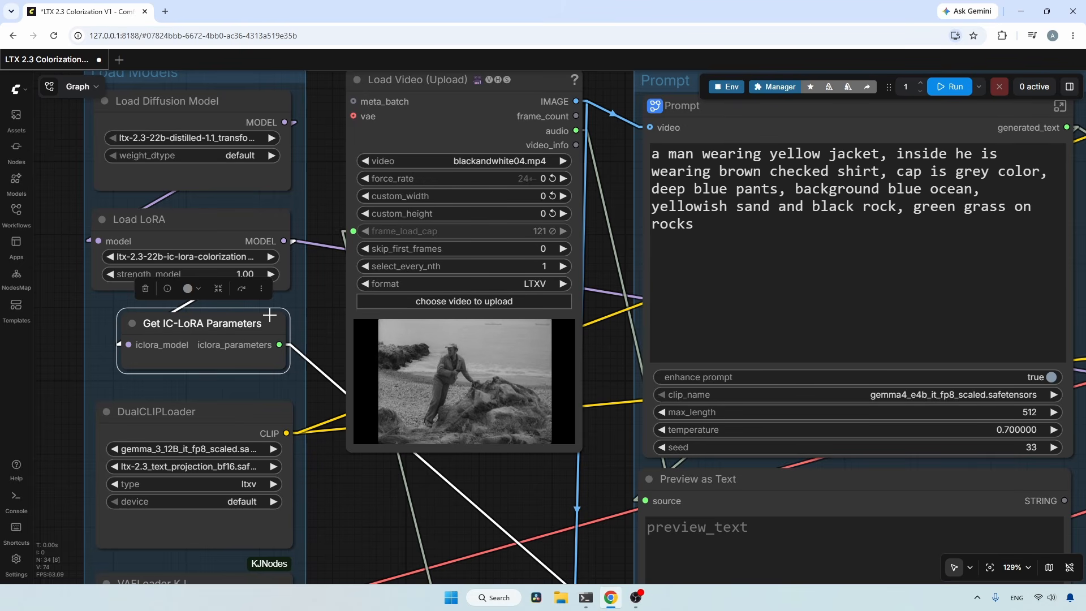
pyautogui.scroll(-5, 269, 318)
pyautogui.moveTo(361, 482); pyautogui.dragTo(269, 202)
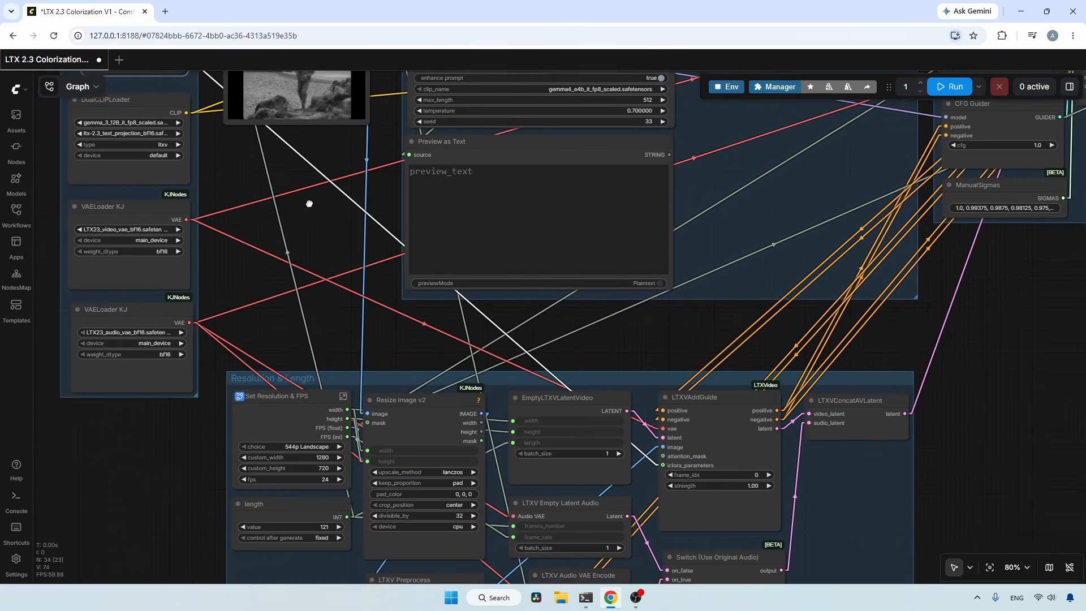
pyautogui.click(715, 406)
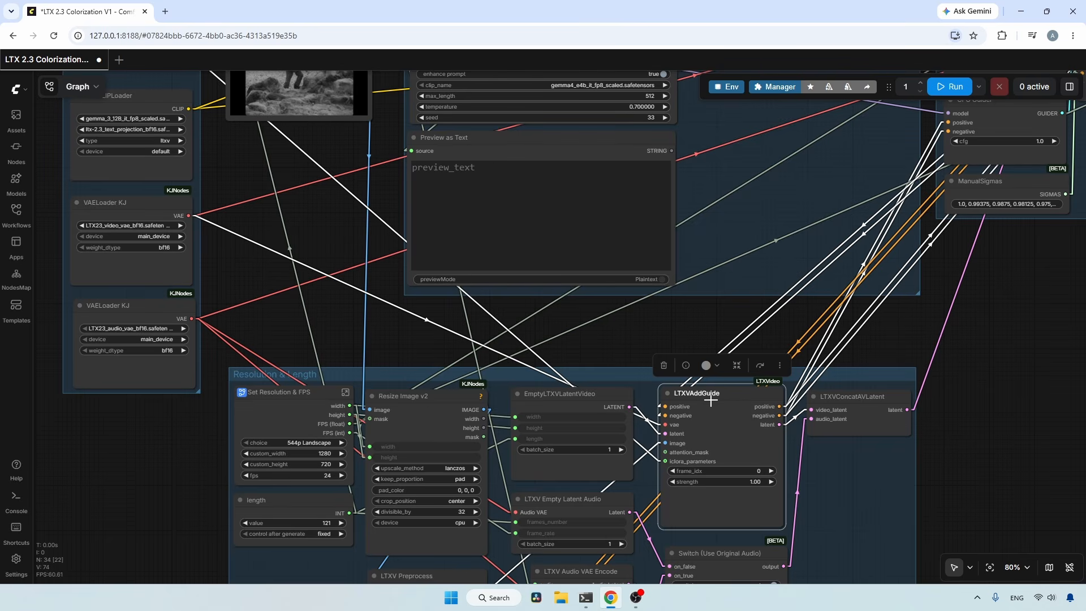
# Step: Examine the Load Video node's settings and its black-and-white source clip preview
pyautogui.click(350, 194)
pyautogui.moveTo(334, 185); pyautogui.dragTo(402, 476)
pyautogui.scroll(4, 372, 165)
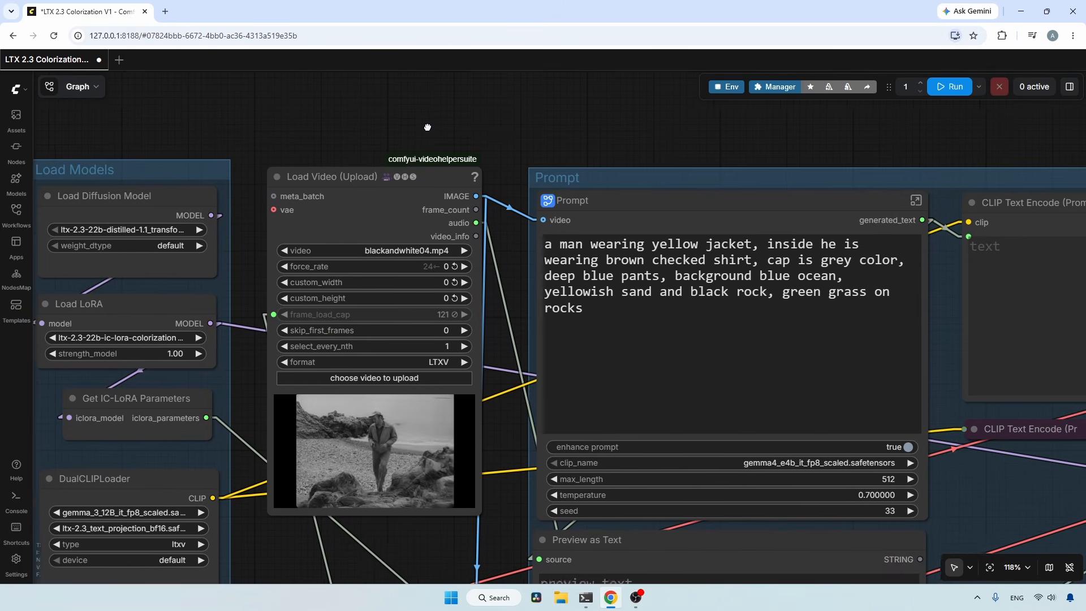
pyautogui.scroll(-1, 408, 160)
pyautogui.click(408, 161)
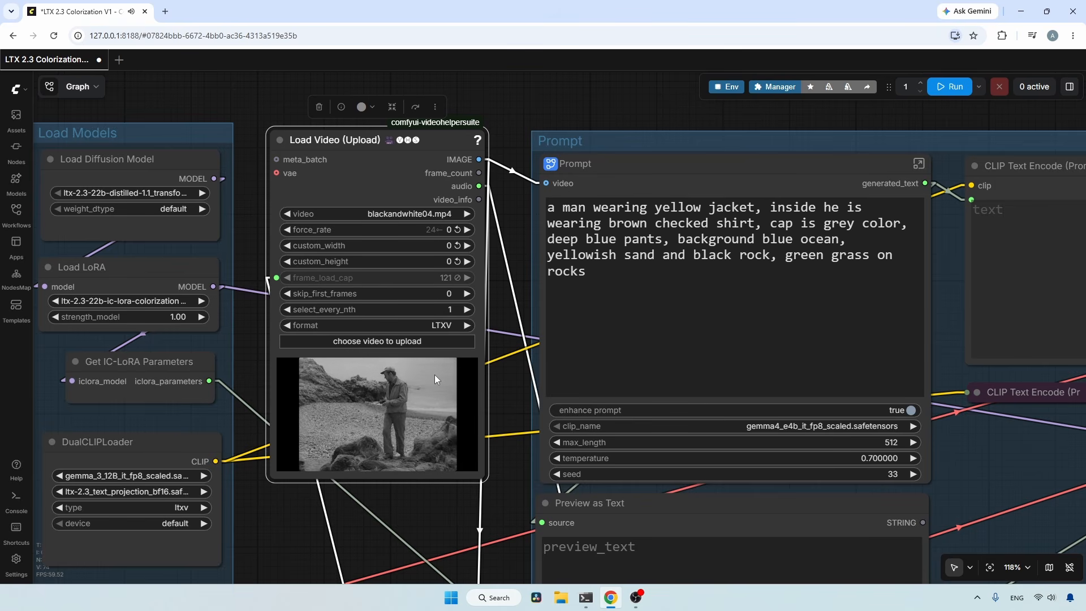
pyautogui.scroll(1, 434, 375)
pyautogui.scroll(-1, 435, 375)
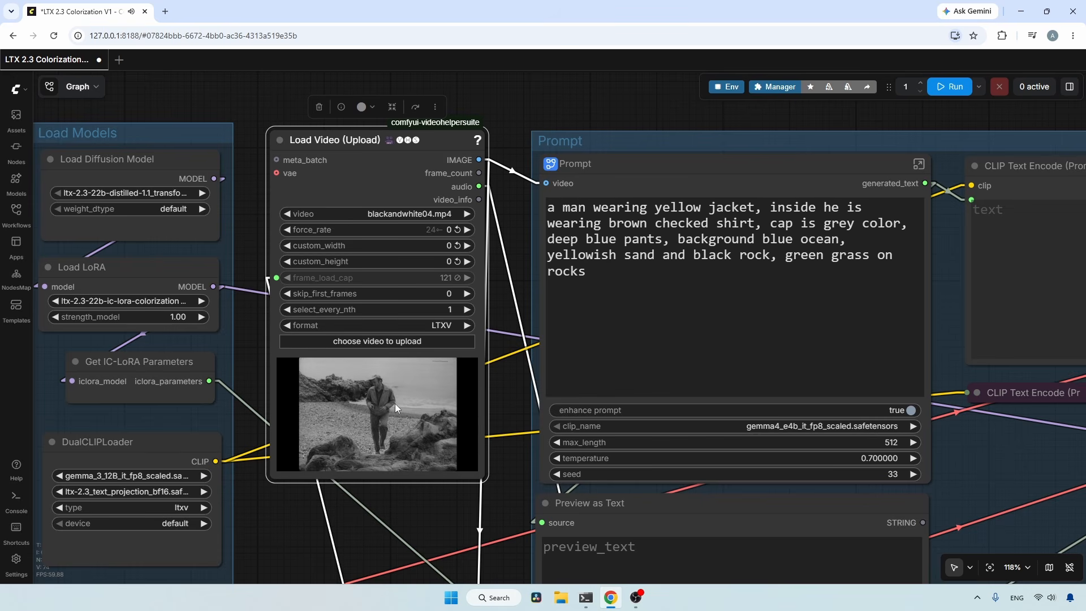
pyautogui.scroll(-1, 395, 386)
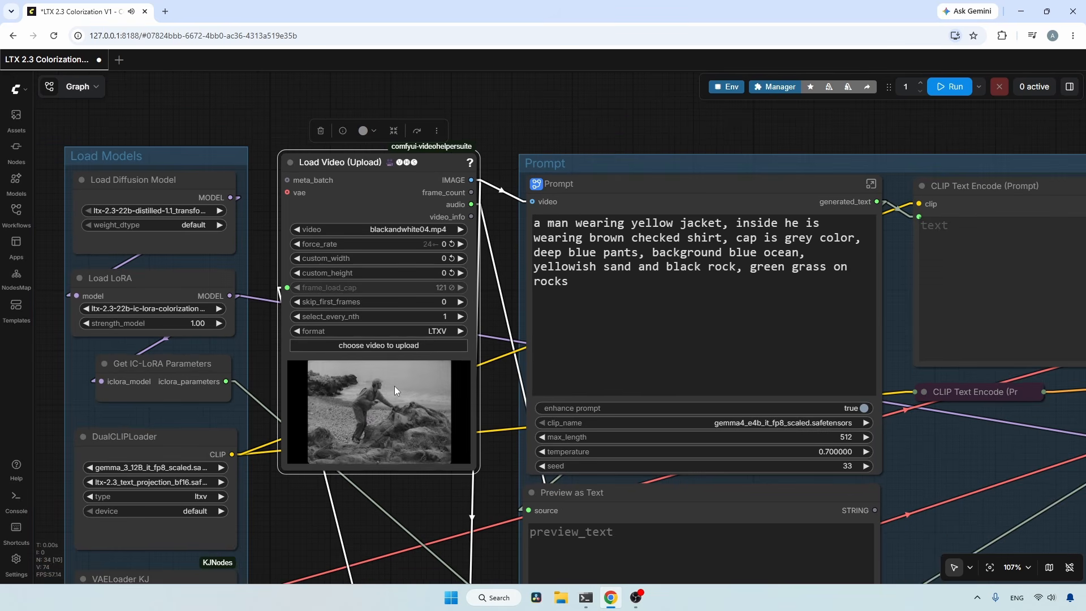
# Step: Examine the Prompt node's color description and its prompt enhancement settings
pyautogui.moveTo(504, 408); pyautogui.dragTo(358, 398)
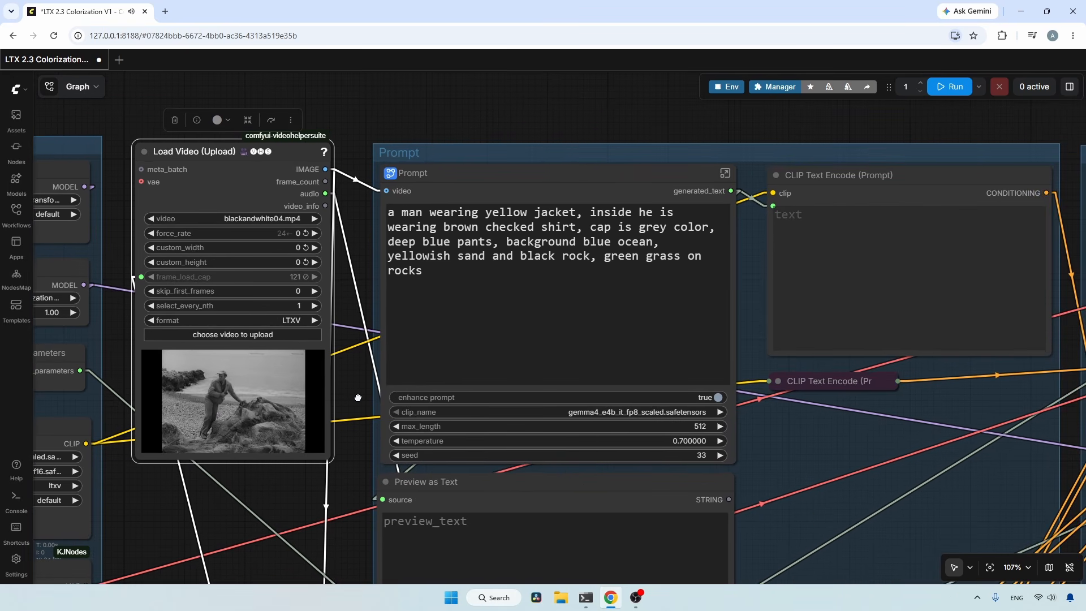
pyautogui.click(554, 189)
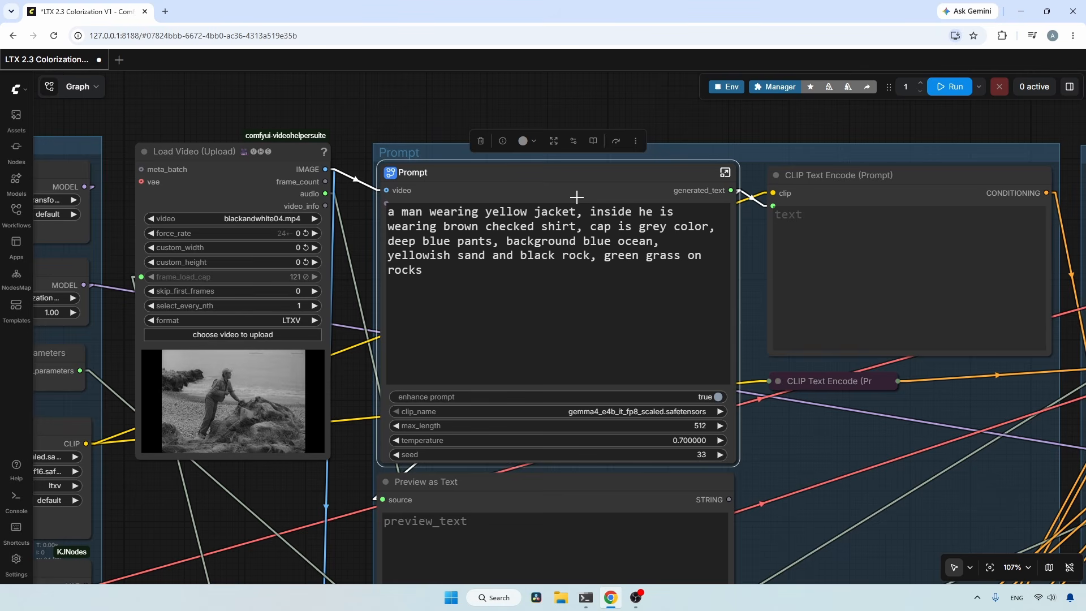
pyautogui.click(541, 295)
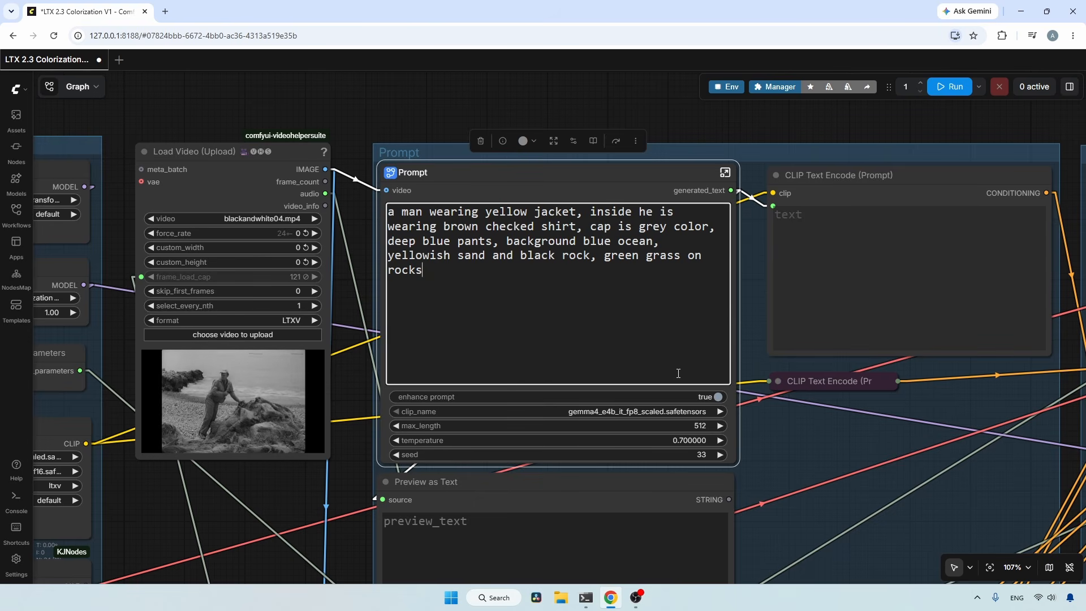
# Step: Examine the Resolution & Length group, including the resolution choice, fps, length and the Use Original Audio switch
pyautogui.scroll(-4, 604, 399)
pyautogui.moveTo(434, 518); pyautogui.dragTo(396, 164)
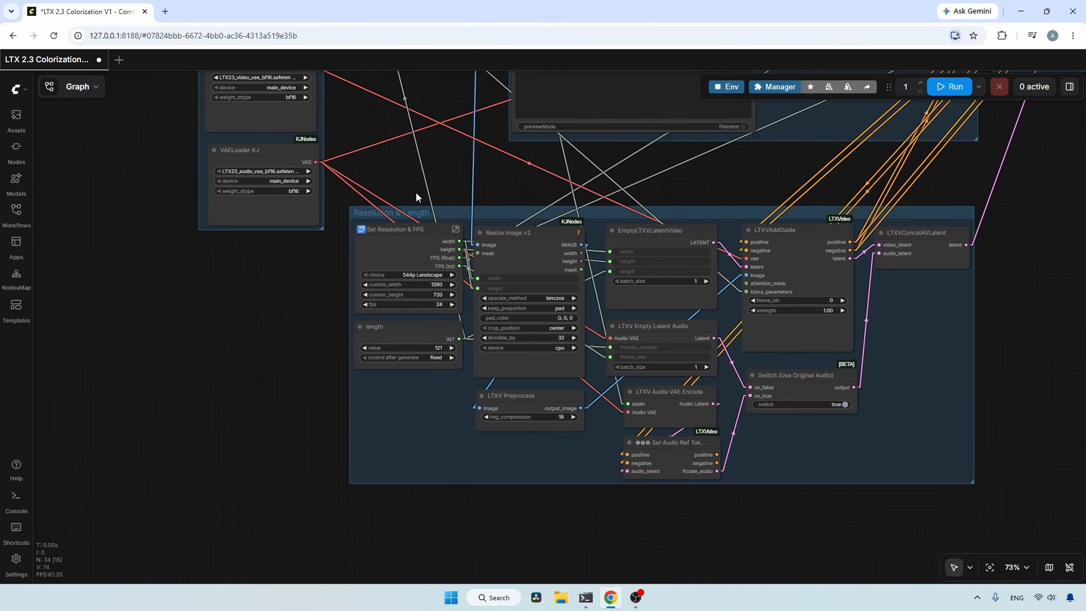
pyautogui.scroll(3, 417, 194)
pyautogui.click(433, 210)
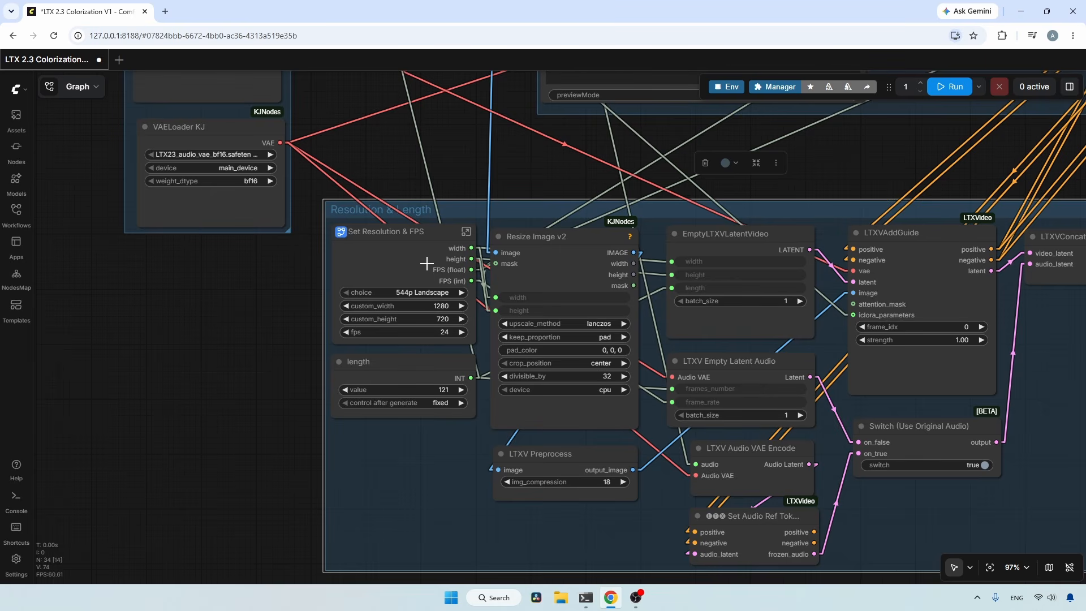
pyautogui.click(430, 293)
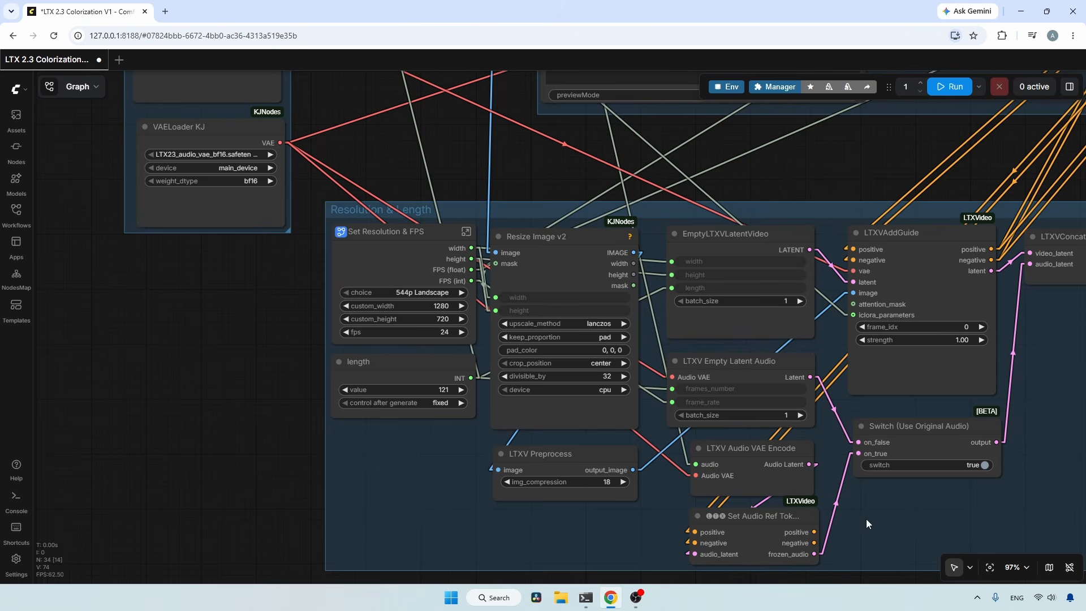
pyautogui.moveTo(868, 185); pyautogui.dragTo(635, 132)
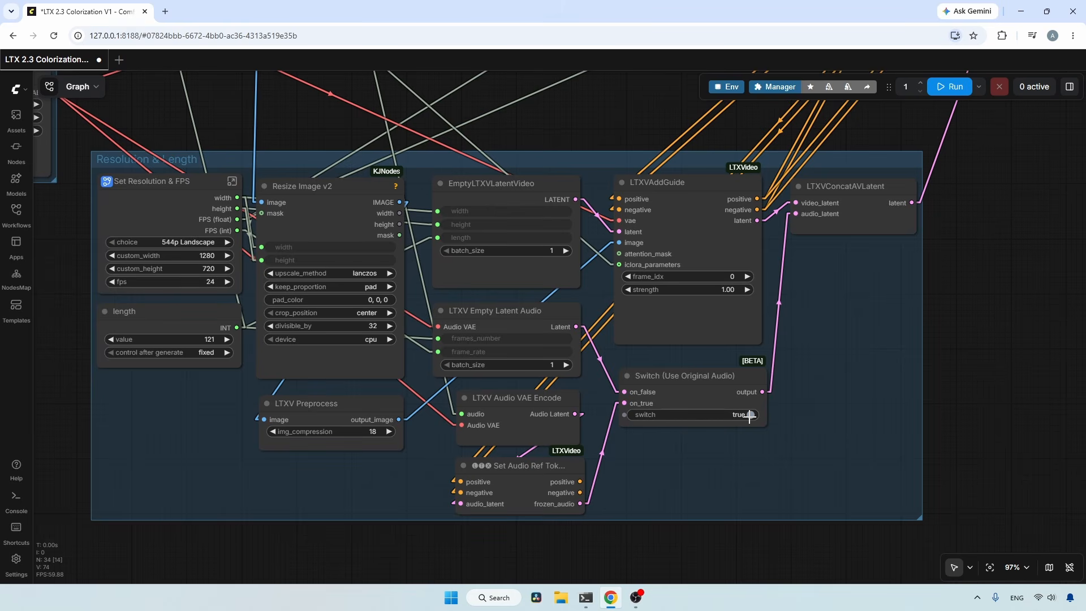
# Step: Run the colorization workflow on the loaded clip and play the generated video in the Save Video node
pyautogui.scroll(-4, 951, 424)
pyautogui.moveTo(920, 380); pyautogui.dragTo(817, 508)
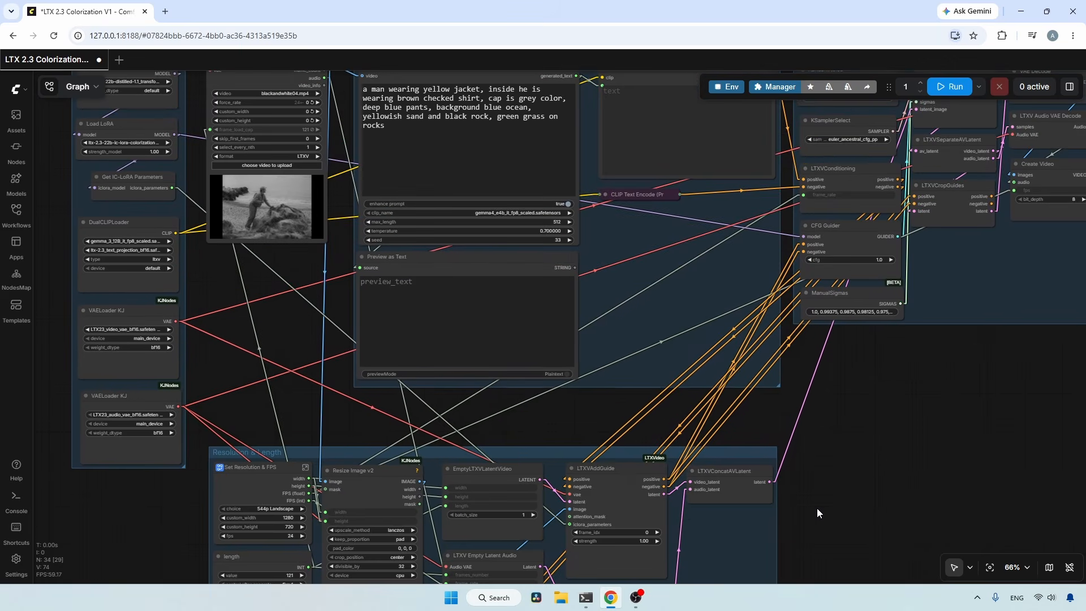
pyautogui.moveTo(857, 406); pyautogui.dragTo(652, 528)
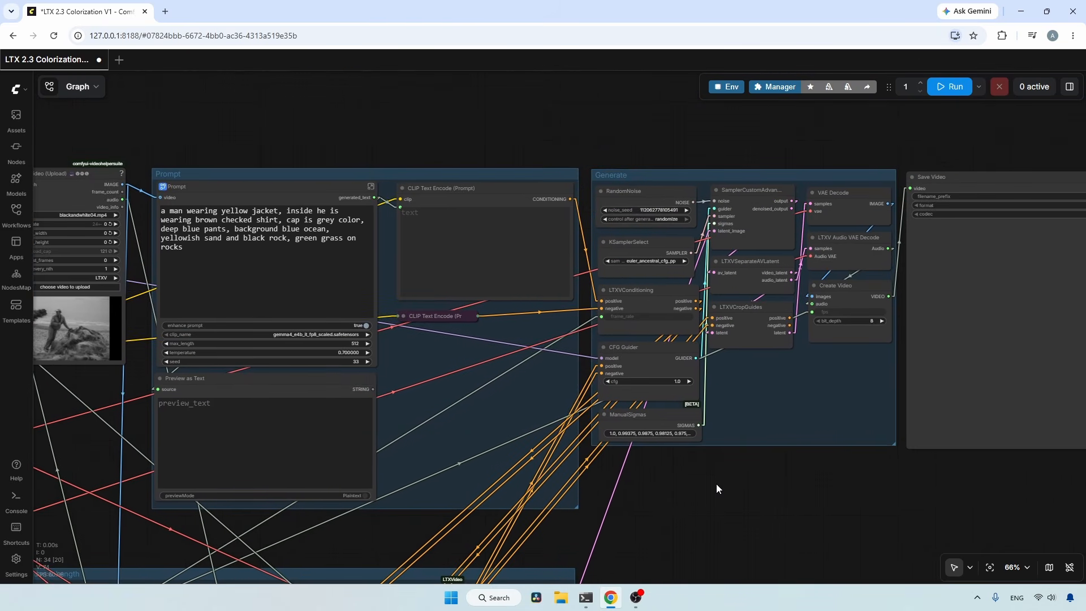
pyautogui.moveTo(717, 483); pyautogui.dragTo(686, 492)
pyautogui.scroll(3, 982, 293)
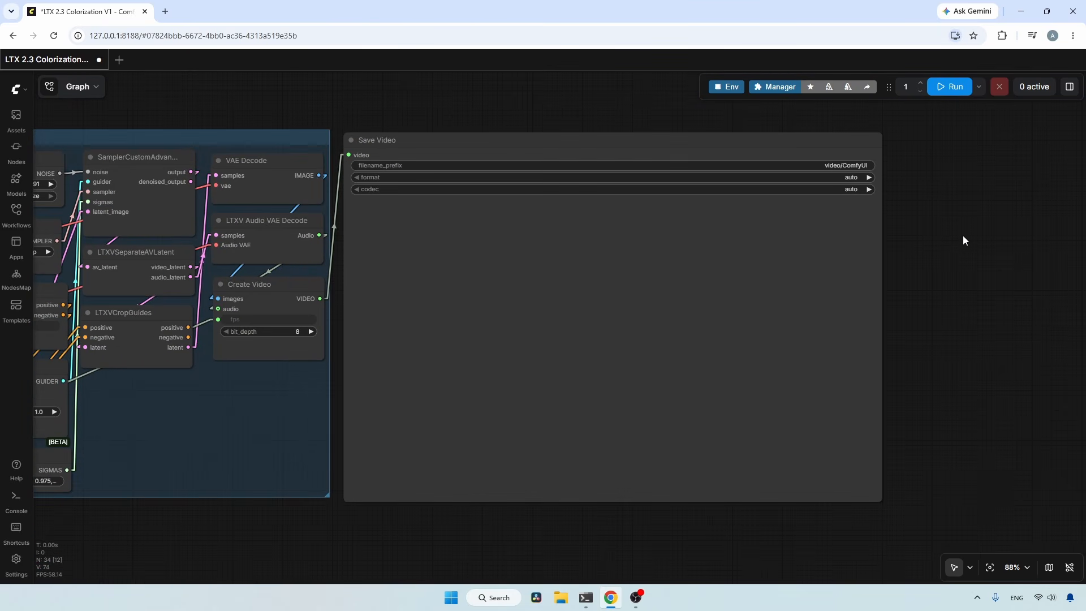
pyautogui.click(956, 90)
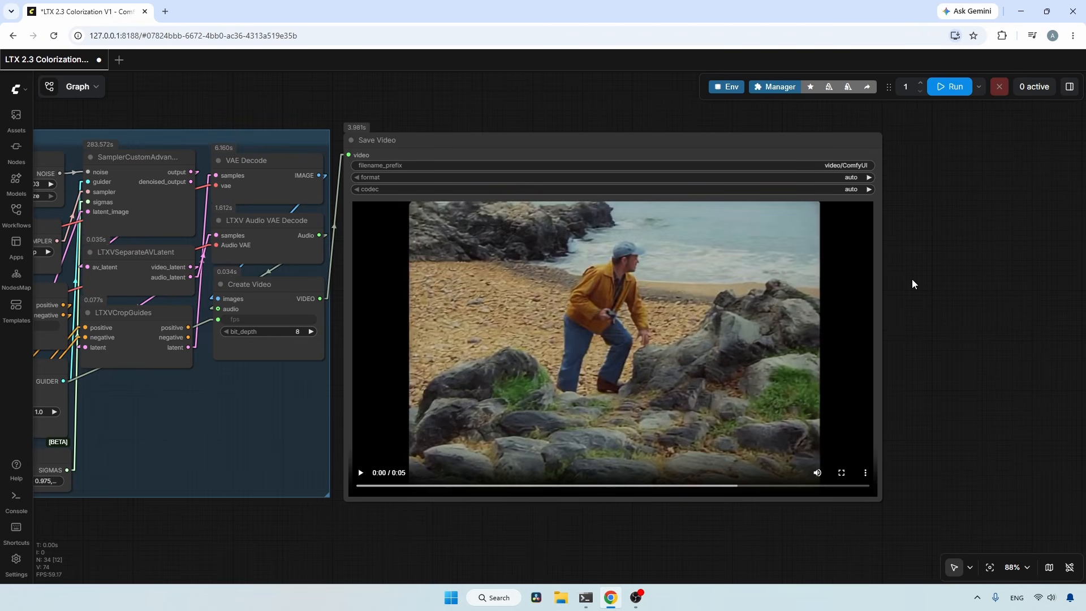
pyautogui.click(366, 473)
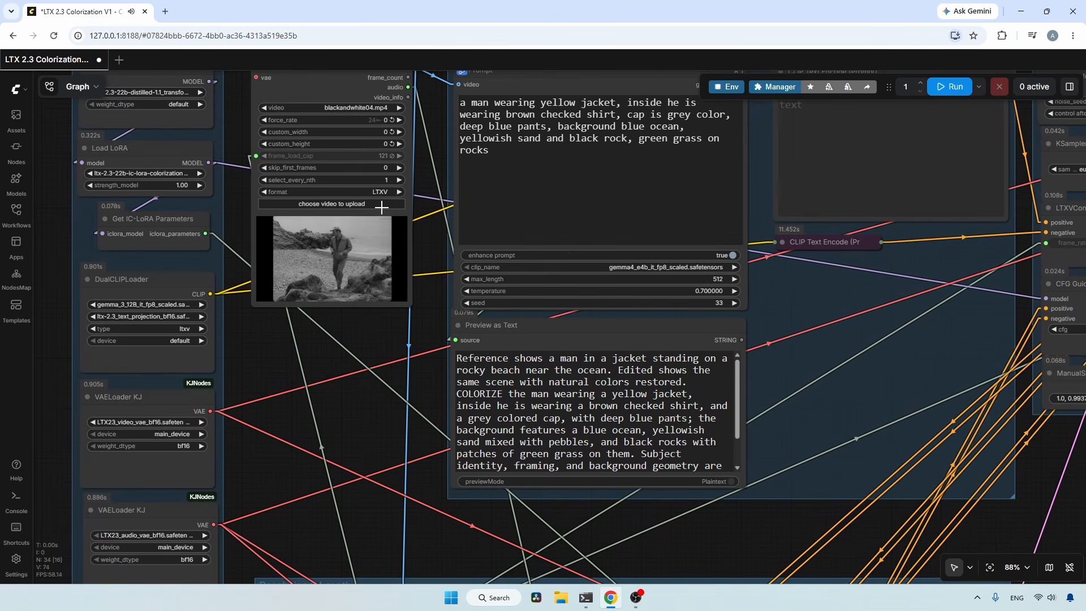
# Step: Load 8721783-hd_720_1280_25fps.mp4 from the Pictures folder as the source video
pyautogui.click(382, 207)
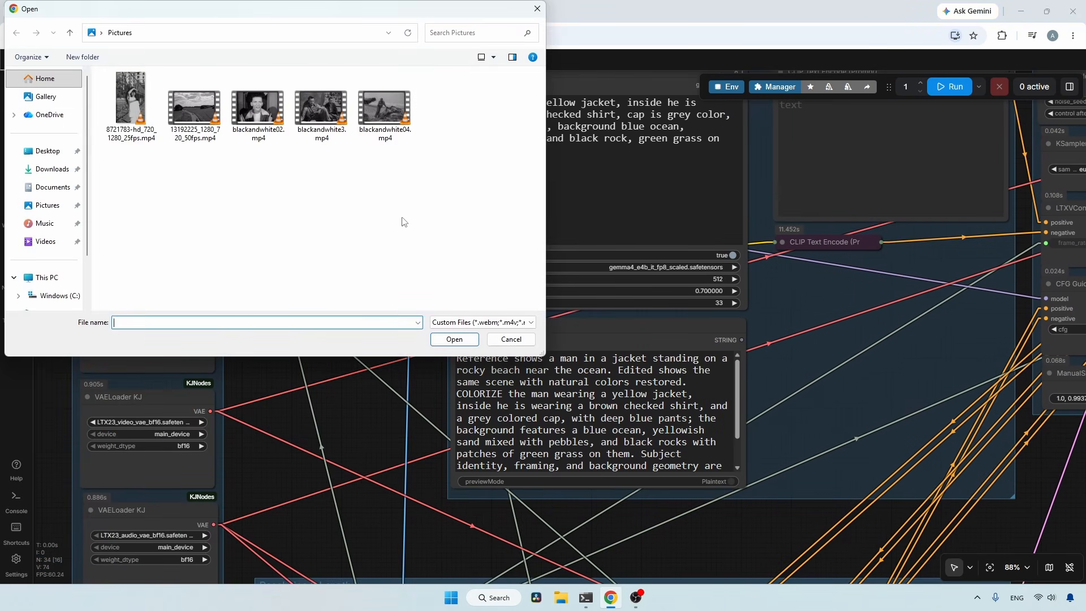
pyautogui.click(131, 101)
pyautogui.click(453, 338)
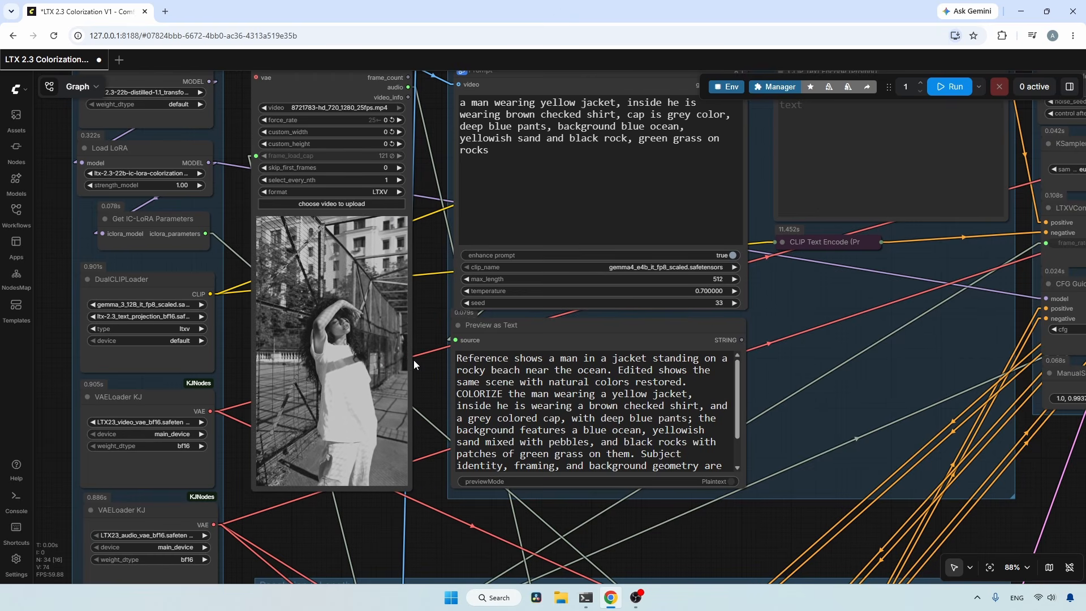
# Step: Replace the prompt with 'a brown woman wearing a white t shirt and yellow pants. background green grills and green grass floor, a white building in back'
pyautogui.click(523, 175)
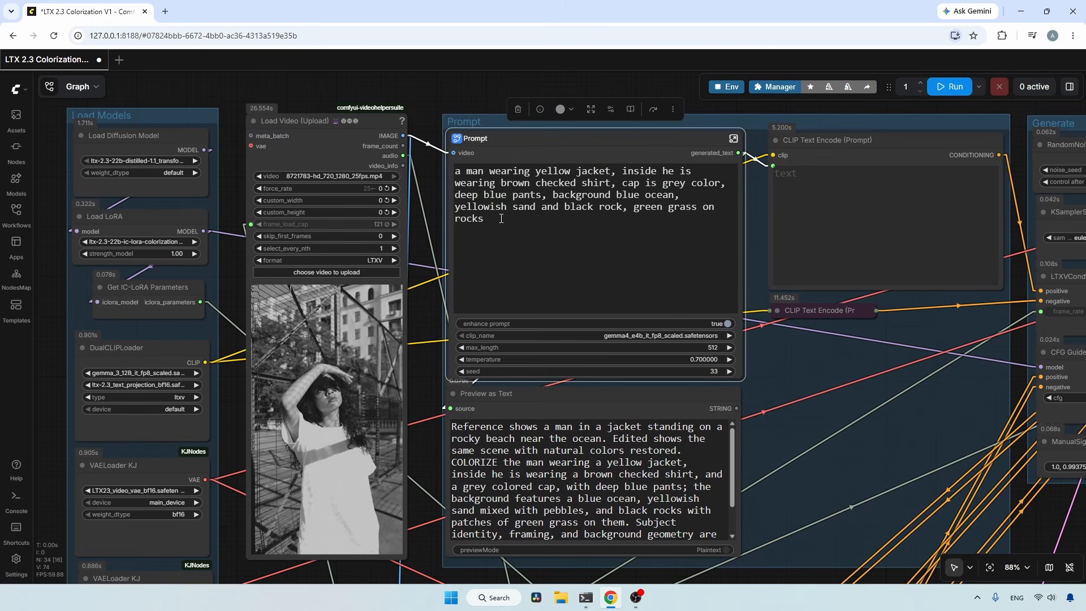
pyautogui.hotkey('ctrl', 'a')
pyautogui.write('a brown woman wearing a white ')
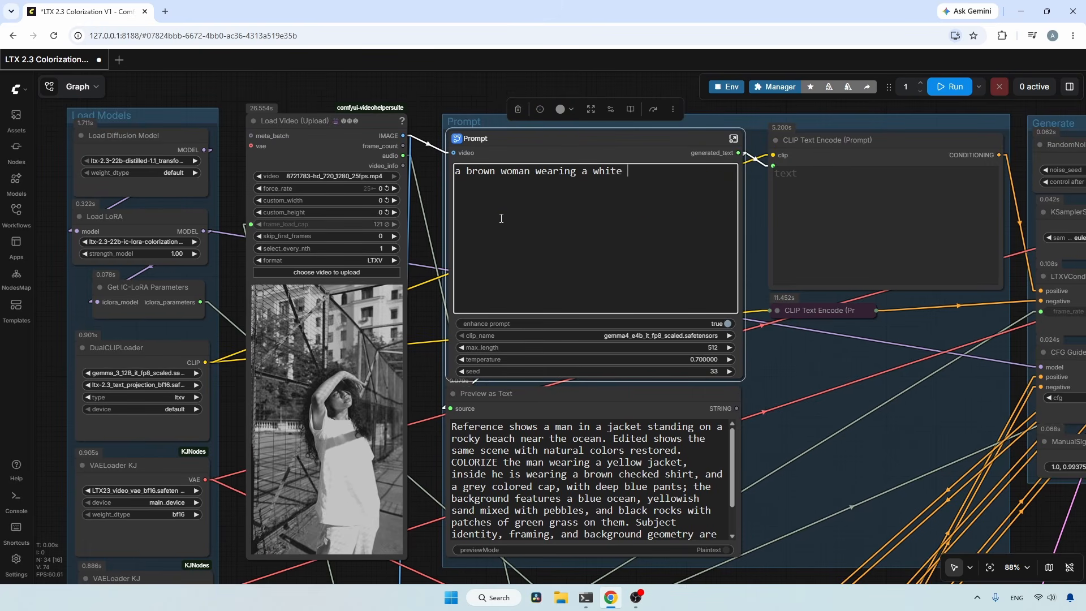
pyautogui.write('t shirt and yellow')
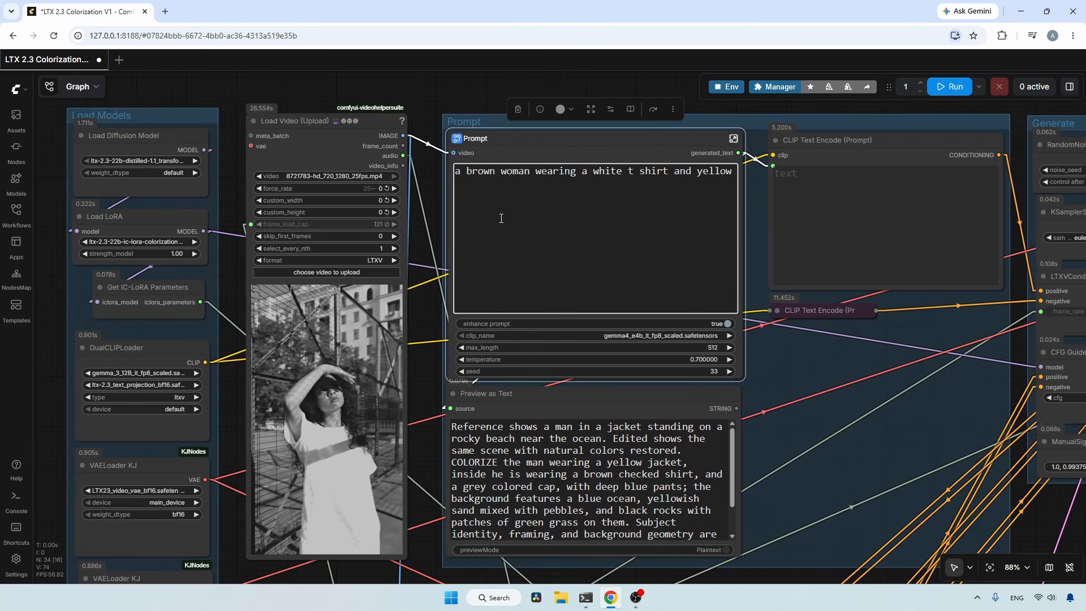
pyautogui.write(' pants. background green grill')
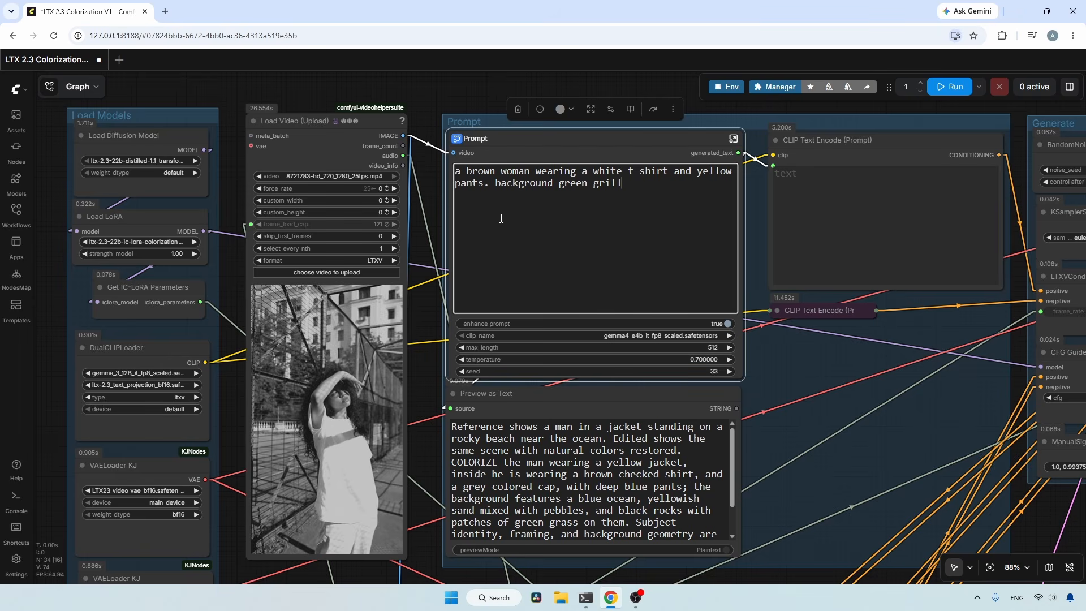
pyautogui.write('s and green grass floor, a white building in back')
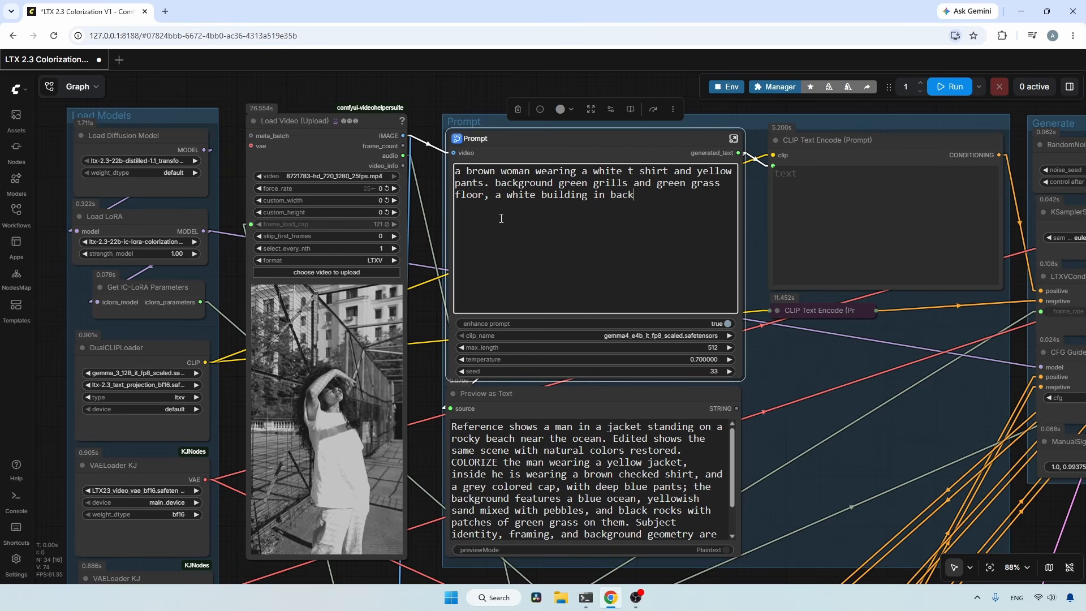
# Step: Run the colorization workflow on the woman's clip, then play the generated video in the Save Video node and pause it
pyautogui.scroll(-3, 502, 219)
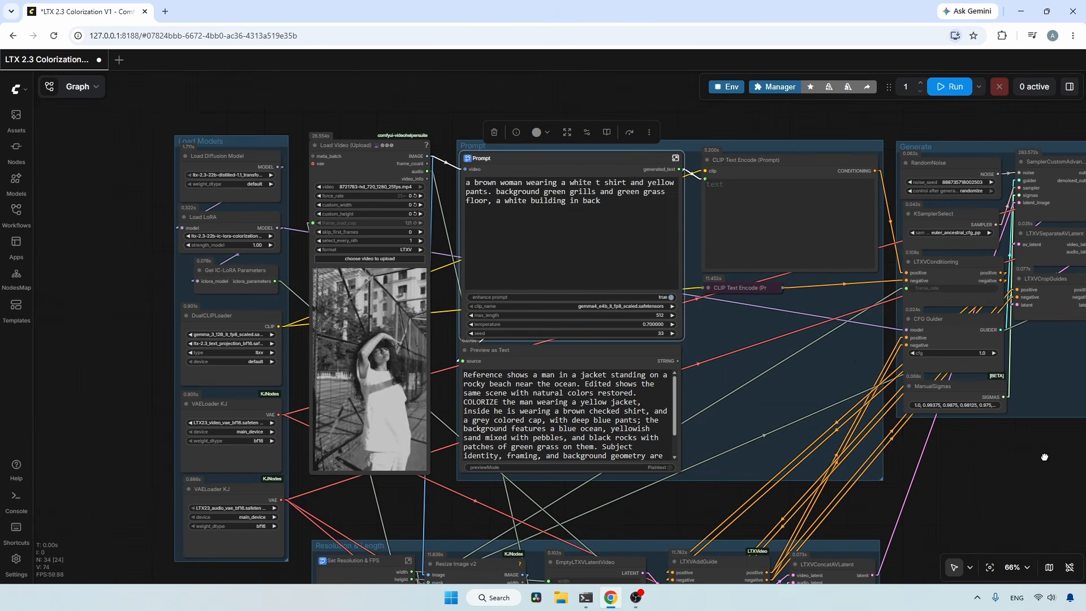
pyautogui.moveTo(1032, 461); pyautogui.dragTo(359, 460)
pyautogui.scroll(2, 868, 335)
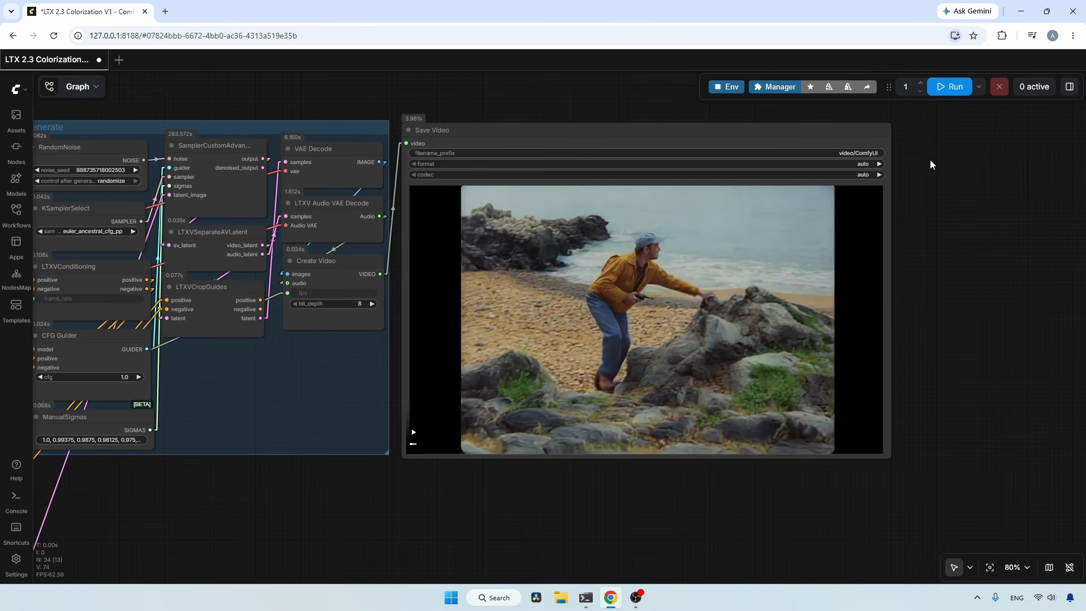
pyautogui.click(952, 86)
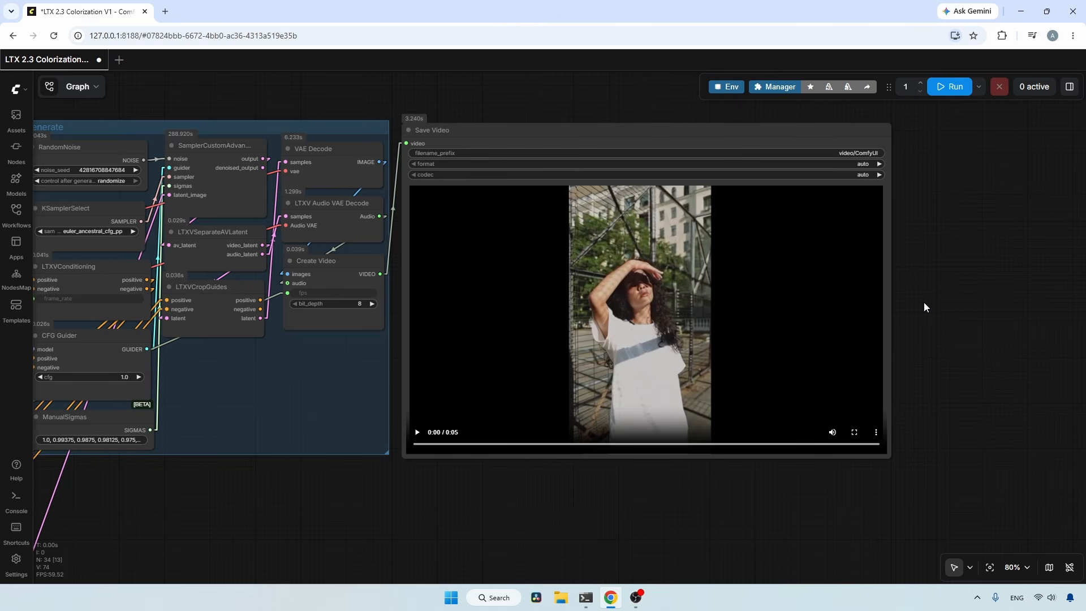
pyautogui.click(419, 433)
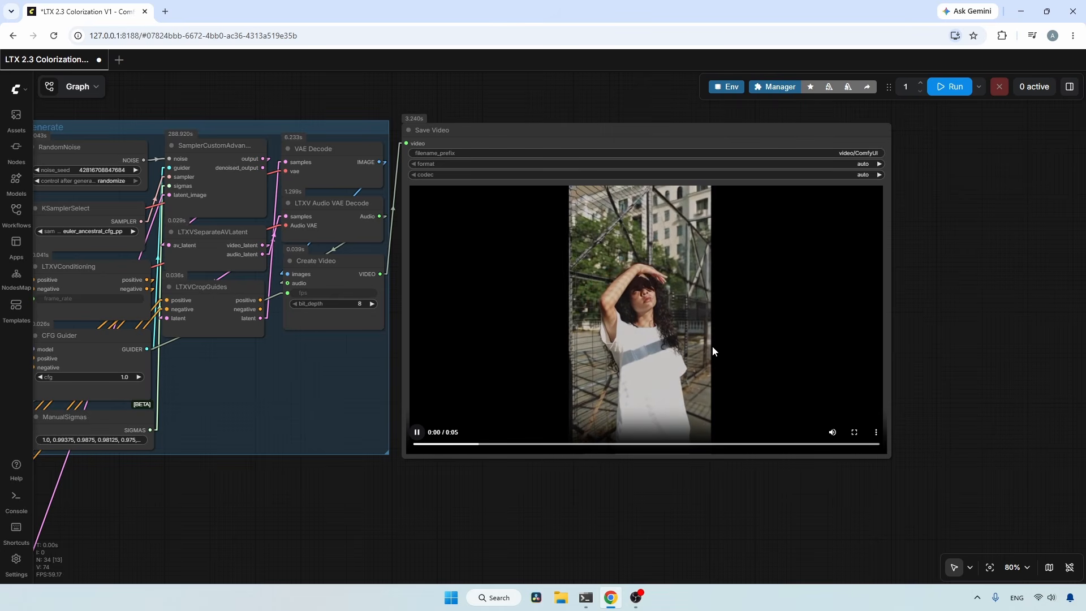
pyautogui.scroll(4, 716, 346)
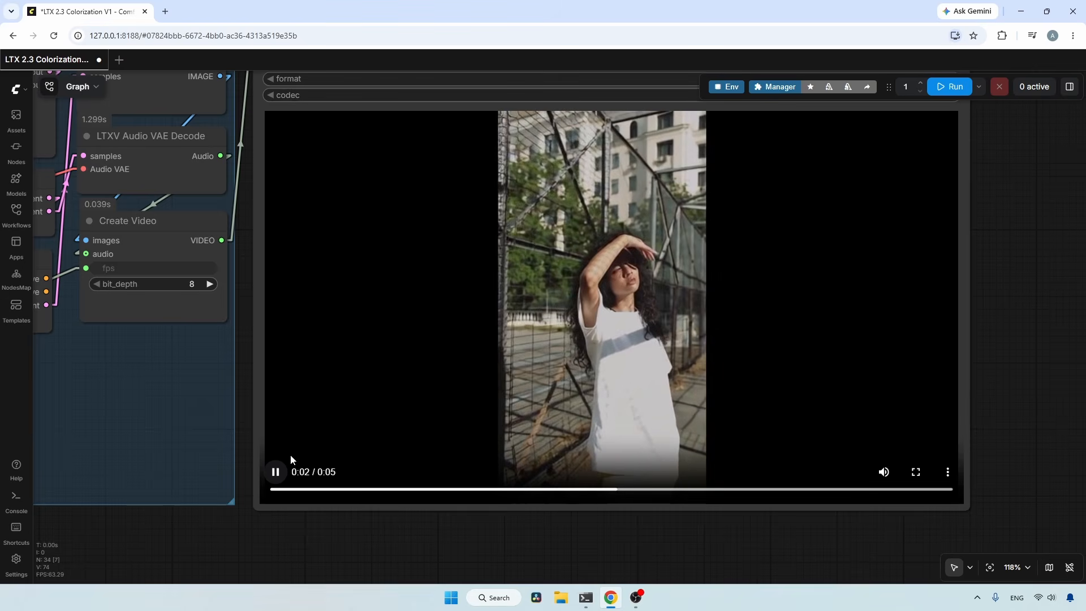
pyautogui.click(276, 472)
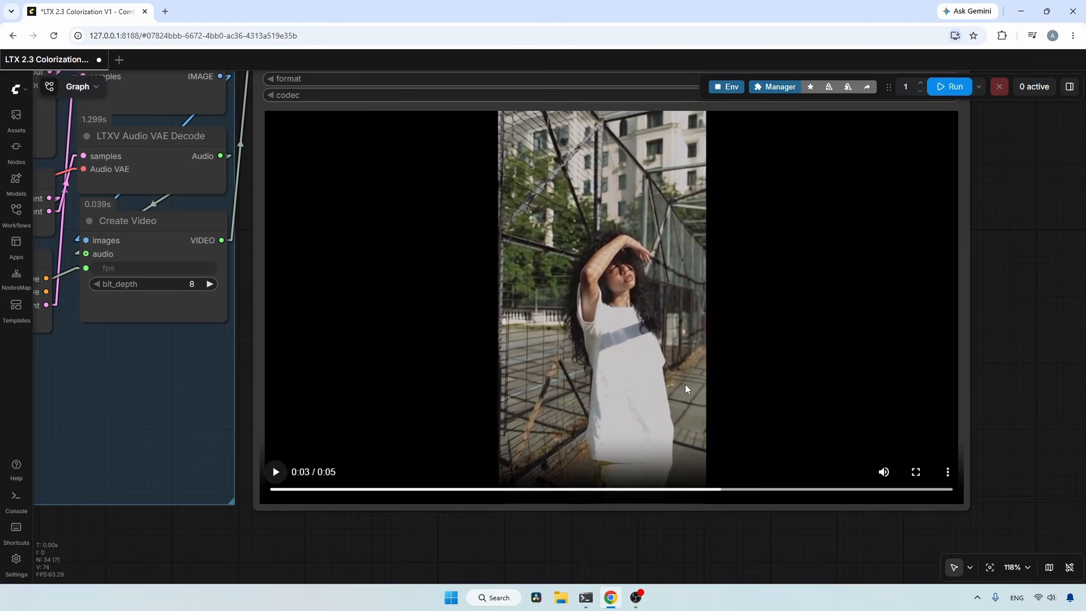
# Step: Set the resolution choice in the Set Resolution & FPS node to 544p Portrait
pyautogui.scroll(-5, 685, 385)
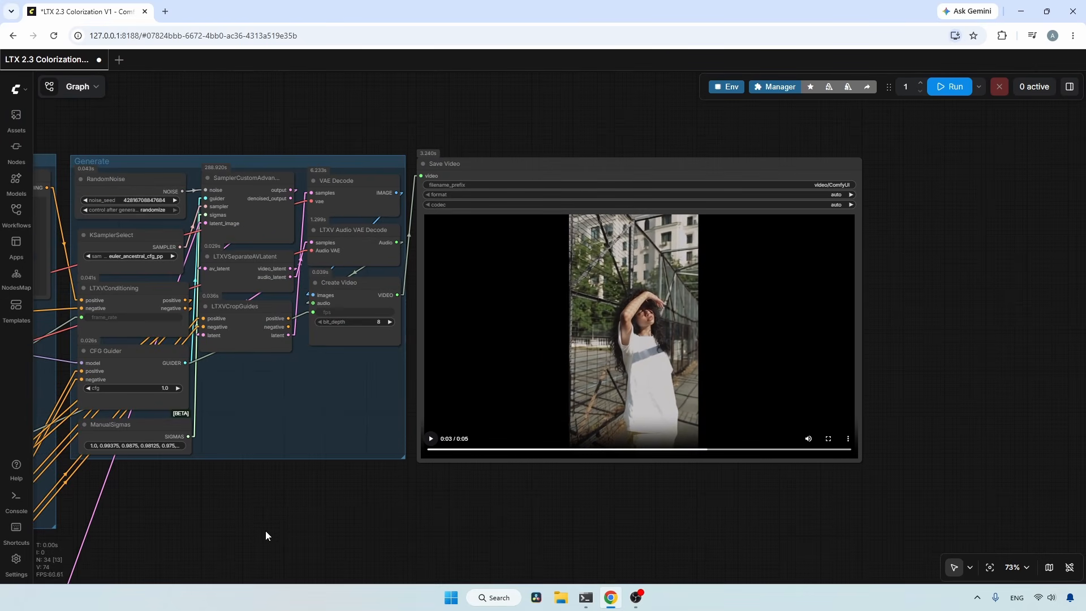
pyautogui.moveTo(266, 531); pyautogui.dragTo(901, 212)
pyautogui.moveTo(172, 232); pyautogui.dragTo(290, 228)
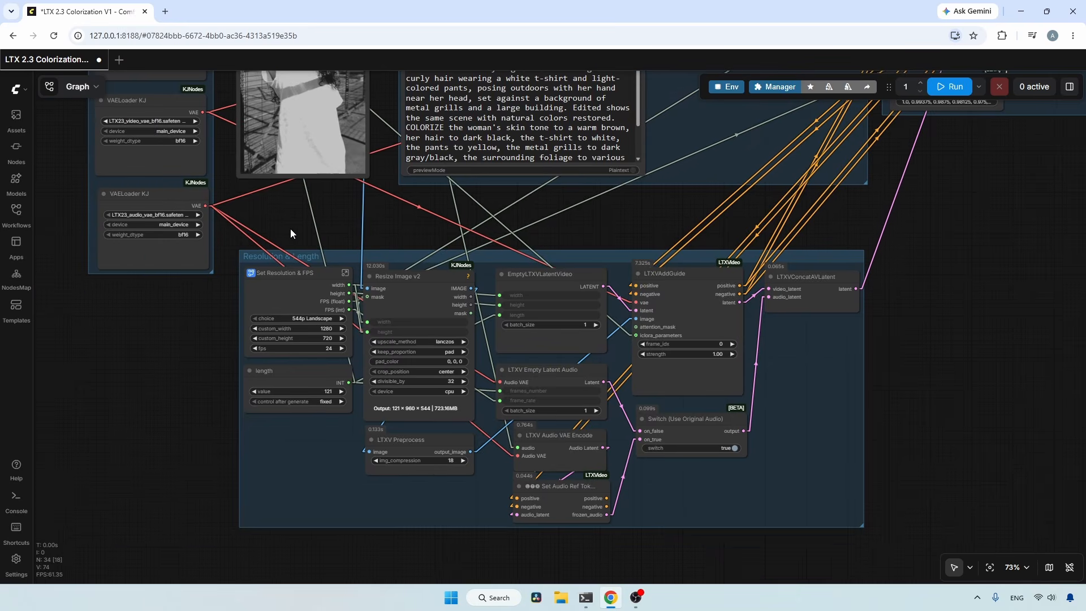
pyautogui.scroll(5, 308, 261)
pyautogui.click(306, 355)
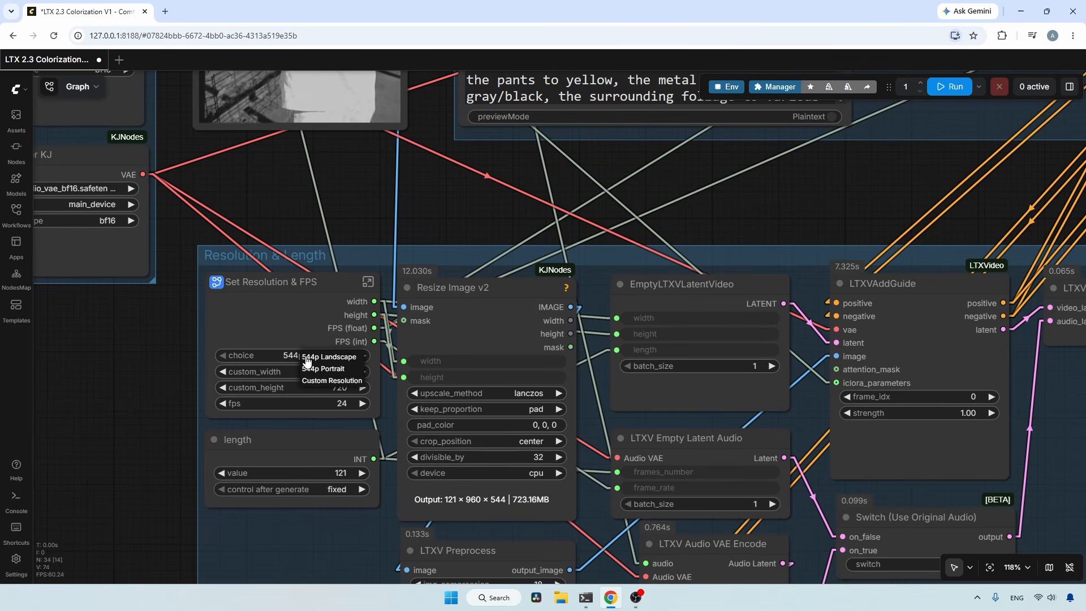
pyautogui.click(349, 369)
# Step: Rerun the workflow at the portrait resolution and play the new video in the Save Video node
pyautogui.scroll(-6, 293, 219)
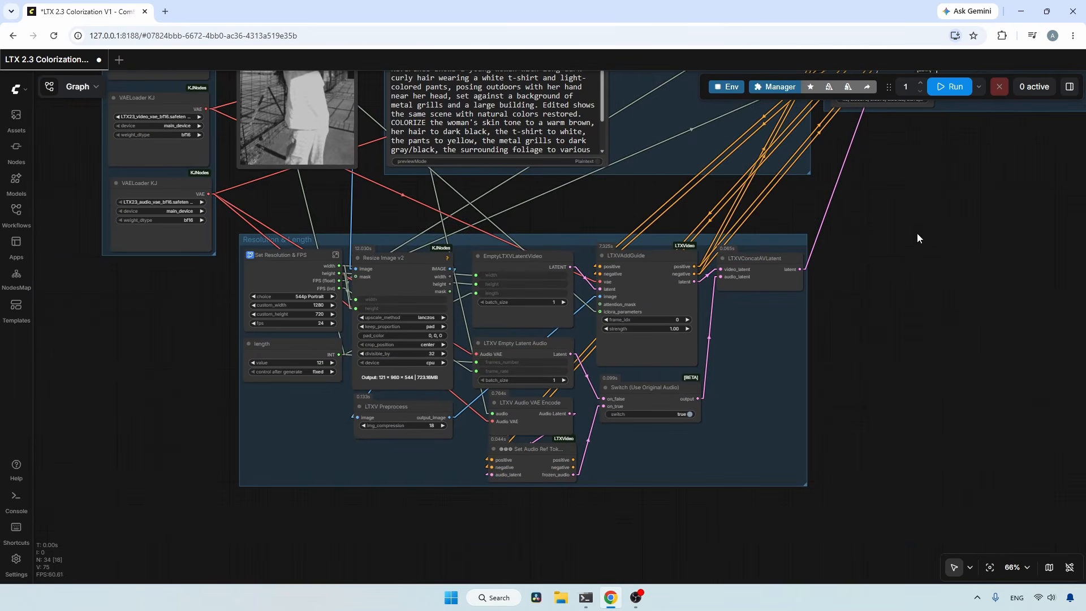
pyautogui.moveTo(917, 238); pyautogui.dragTo(463, 467)
pyautogui.scroll(8, 705, 292)
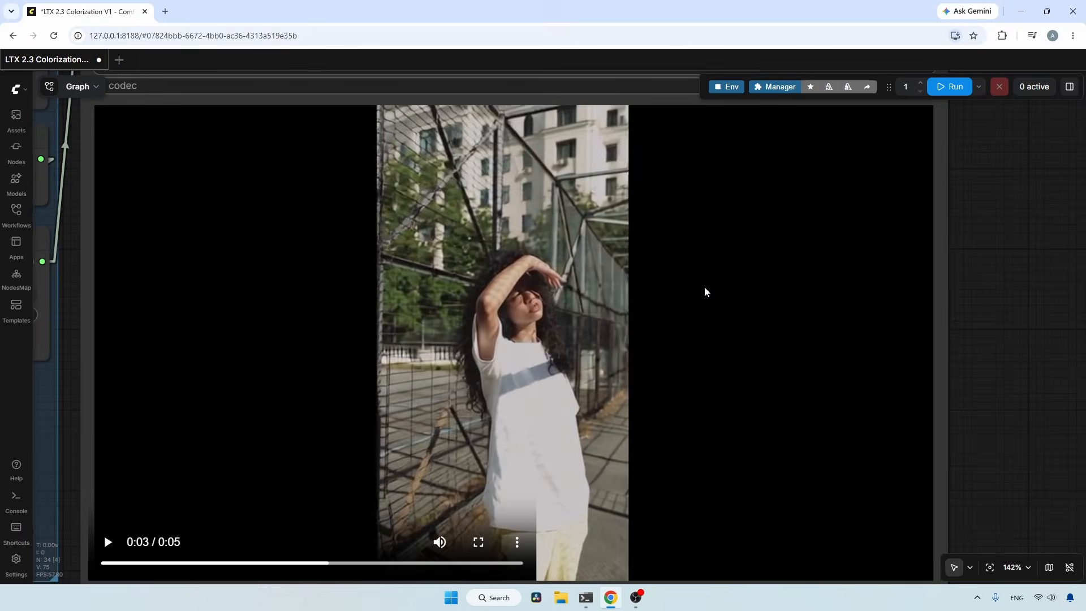
pyautogui.scroll(-2, 704, 292)
pyautogui.click(948, 87)
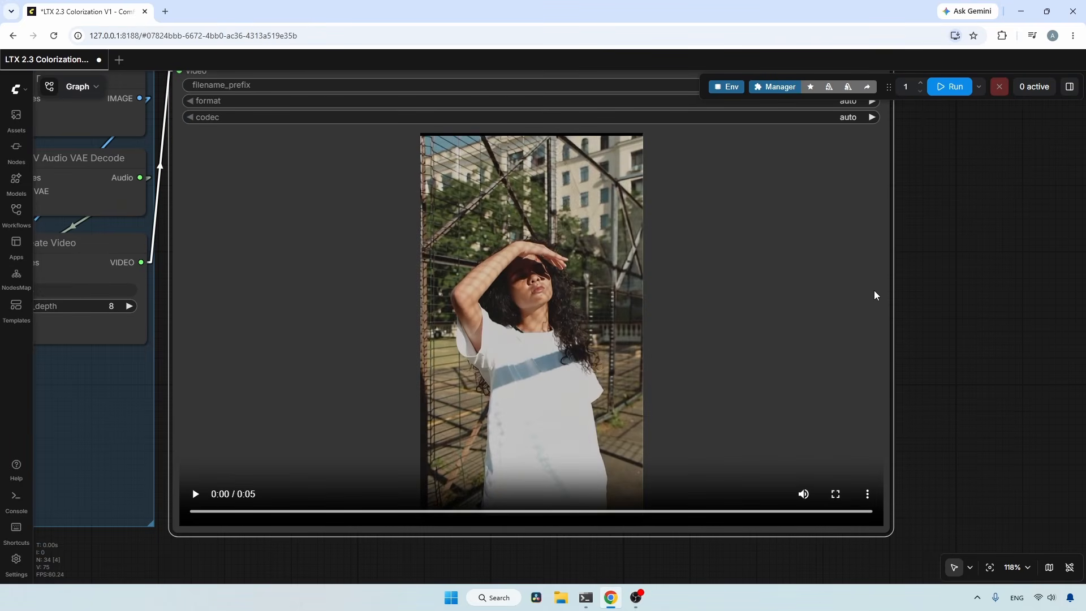
pyautogui.click(192, 504)
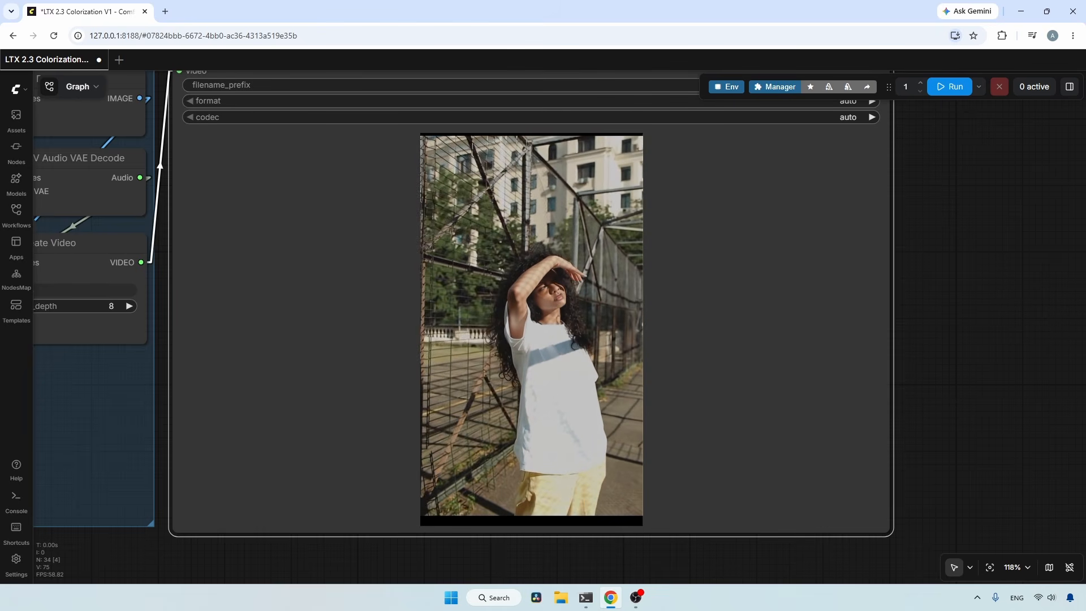
# Step: Set keep_proportion in the Resize Image v2 node to crop
pyautogui.moveTo(473, 467)
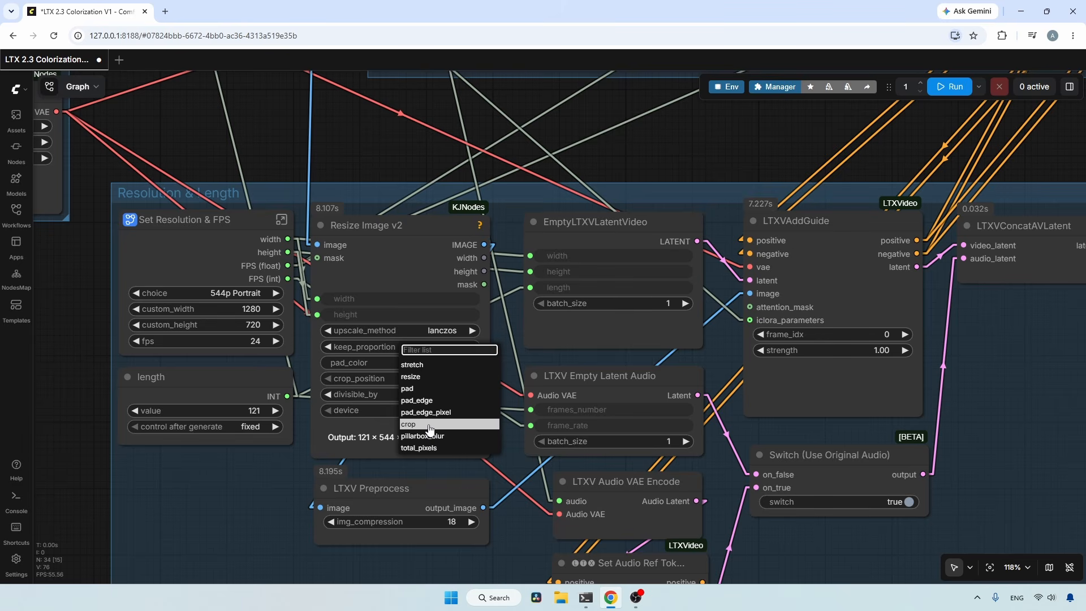
pyautogui.click(732, 160)
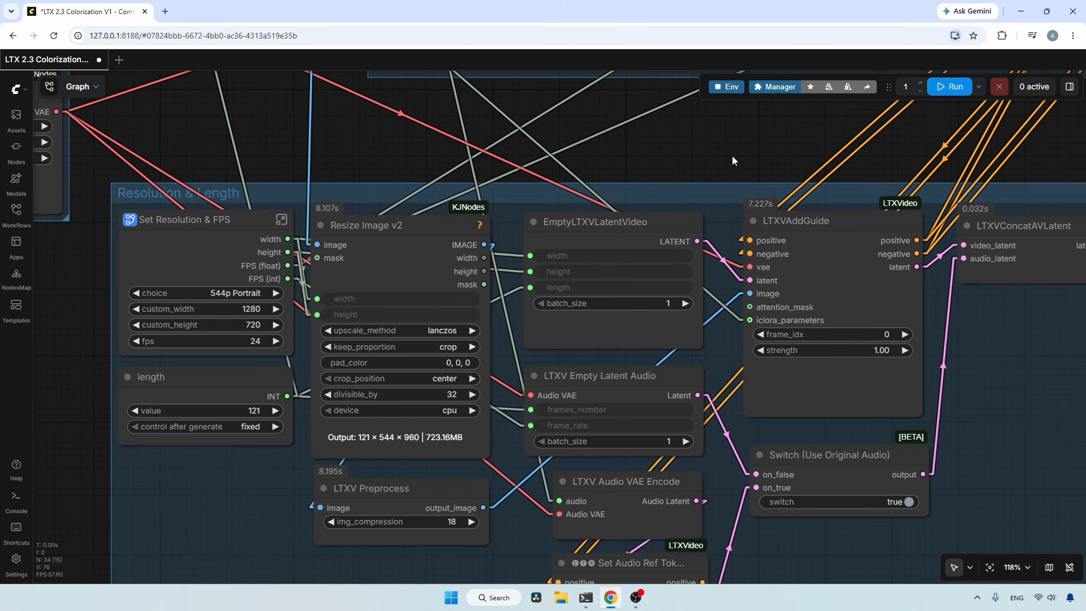
# Step: Generate the video again with the crop setting and play the result in the Save Video node
pyautogui.hscroll(15, 792, 156)
pyautogui.scroll(6, 792, 157)
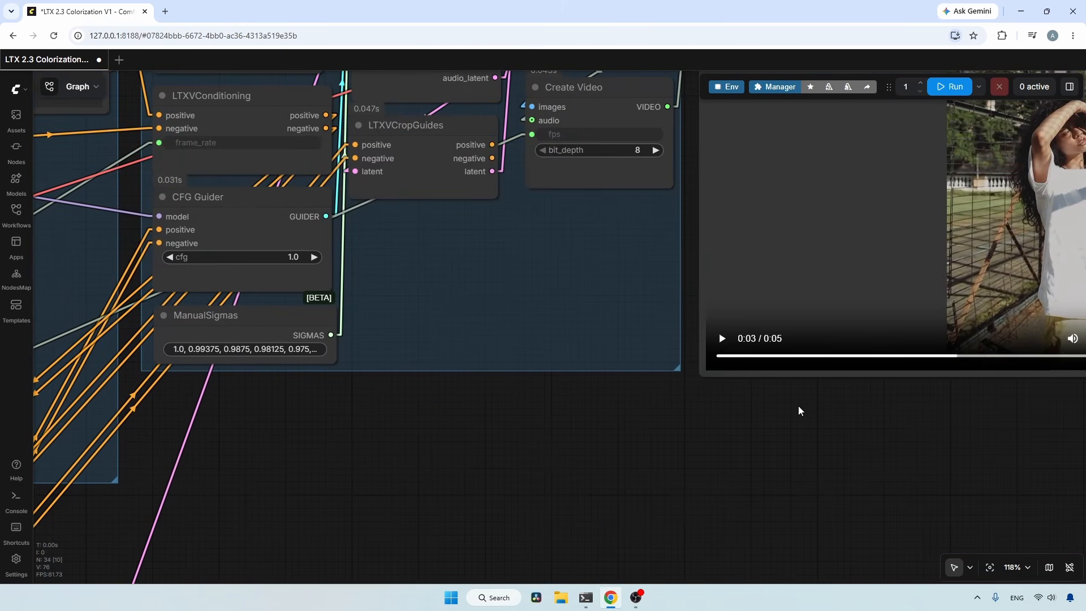
pyautogui.moveTo(799, 410); pyautogui.dragTo(421, 556)
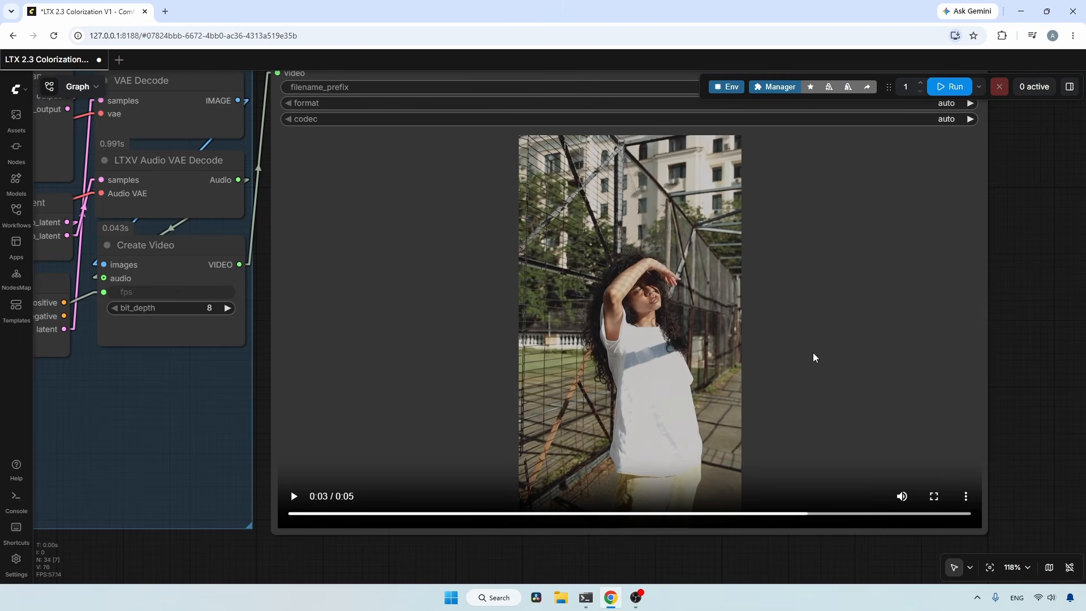
pyautogui.click(299, 496)
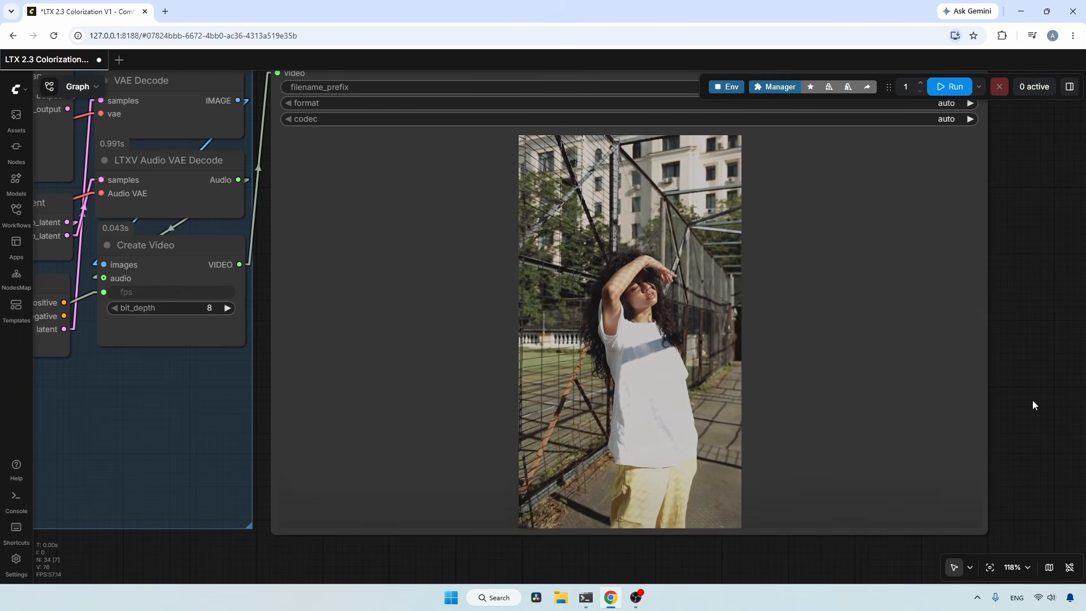